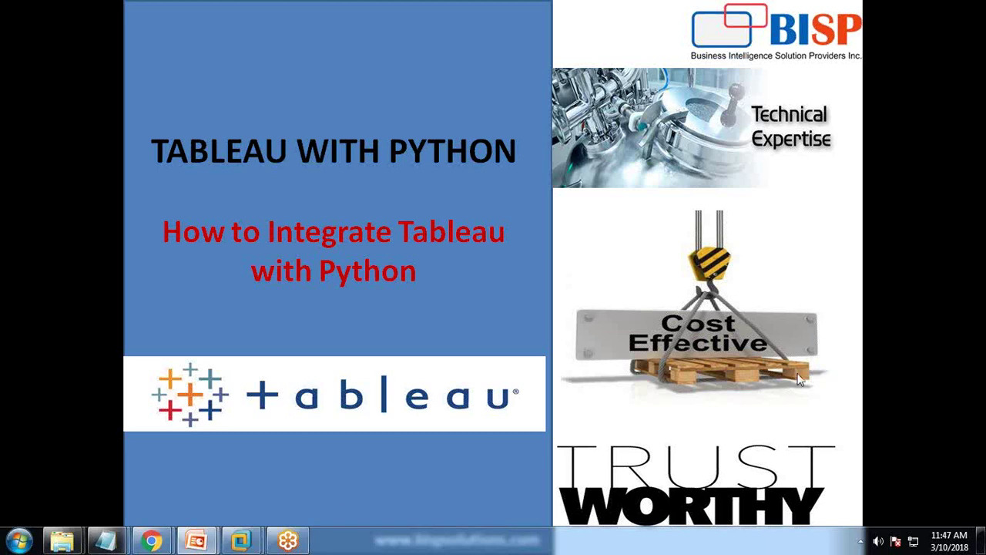
Step: Copy the github.com/tableau/TabPy repository URL in Chrome and show its Clone or download options
mouse_move(143, 543)
click(231, 473)
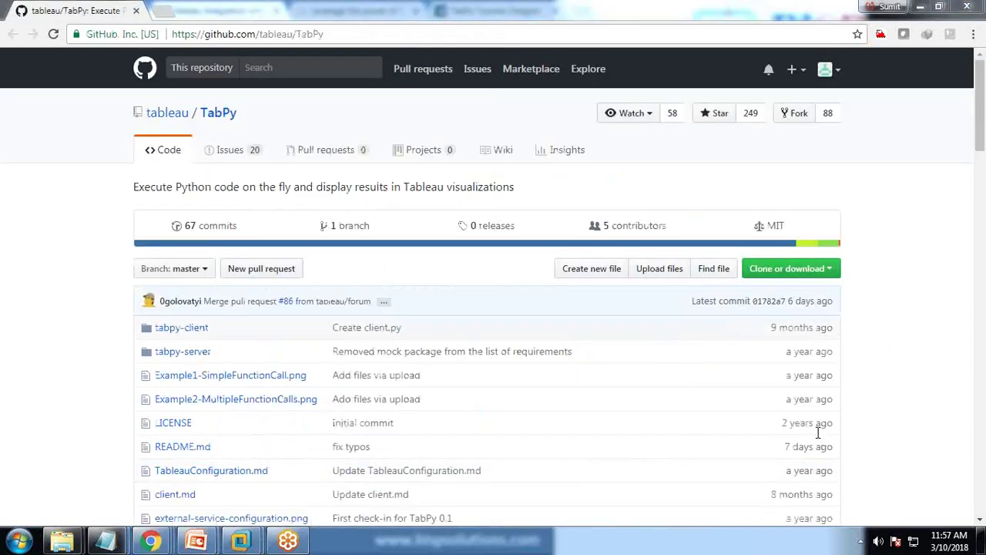
drag(324, 34, 160, 34)
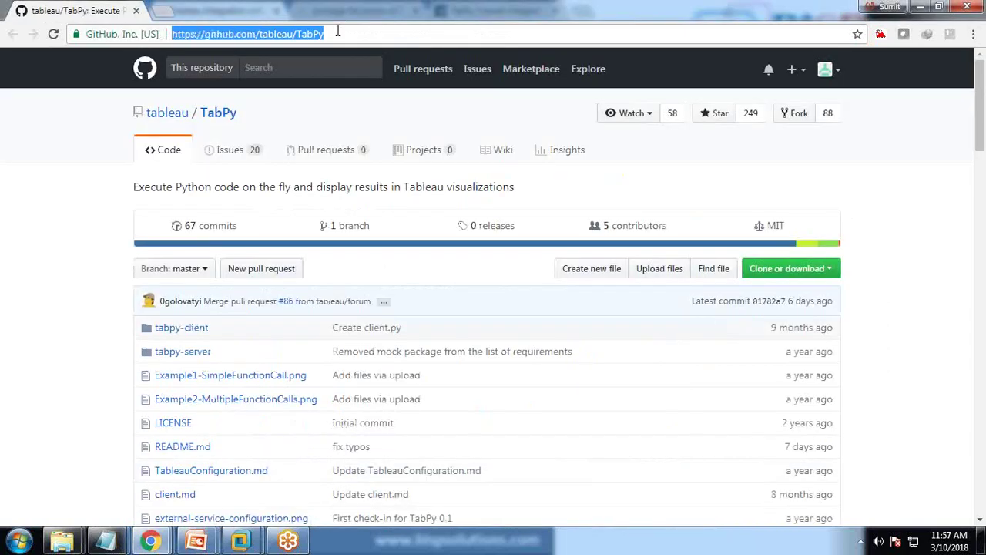
key(alt+Tab)
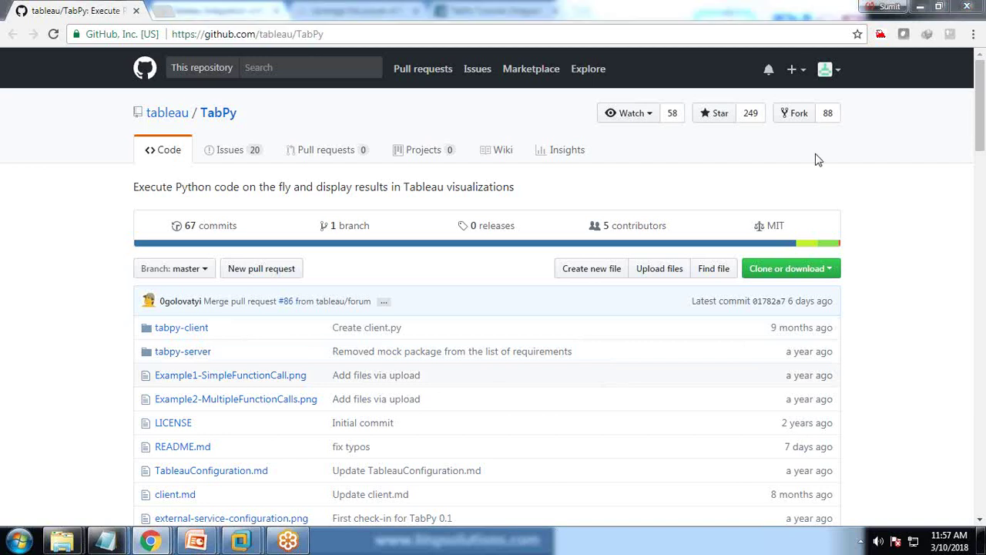
key(alt+Tab)
click(794, 273)
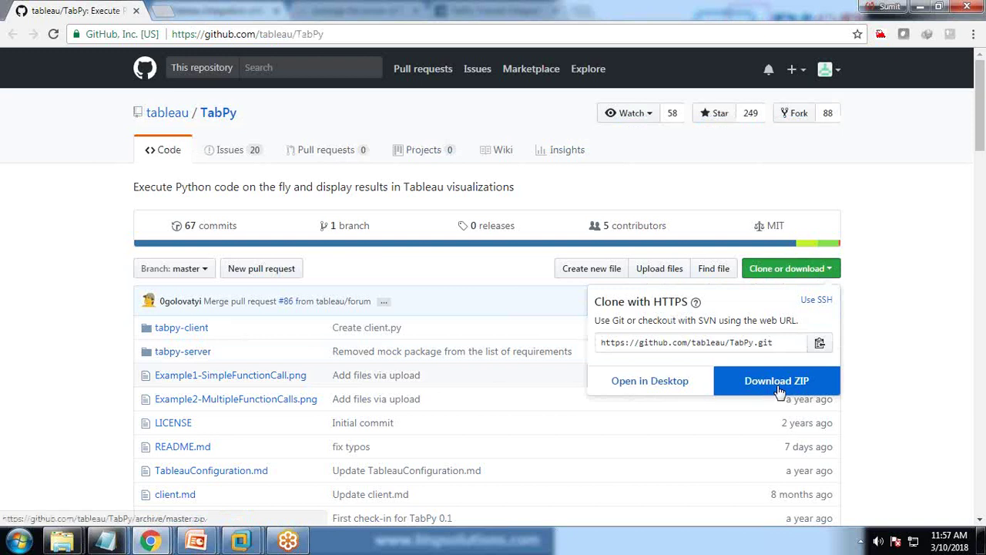
Step: Scroll the TabPy repository page, then switch to the Windows 7 virtual machine
scroll(77, 441, down, 3)
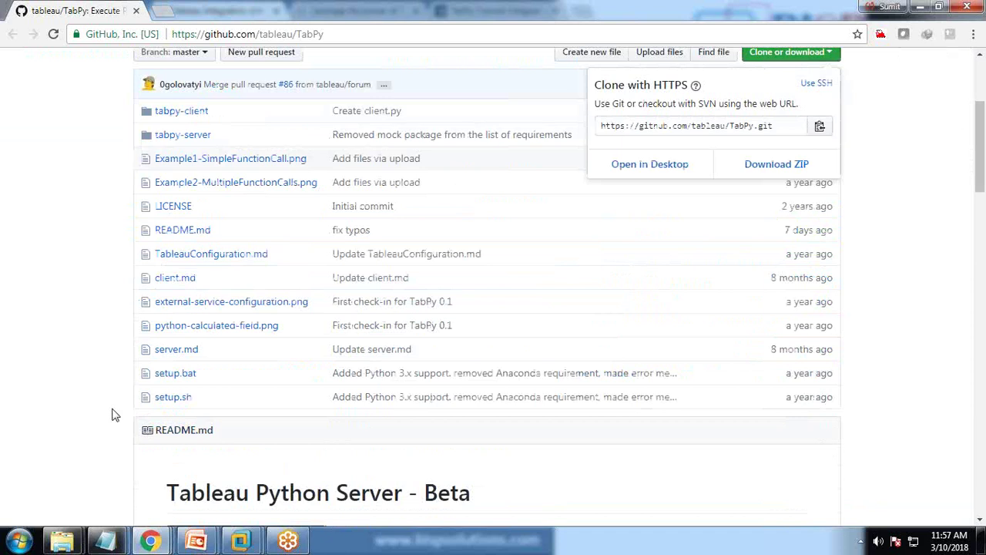
mouse_move(241, 541)
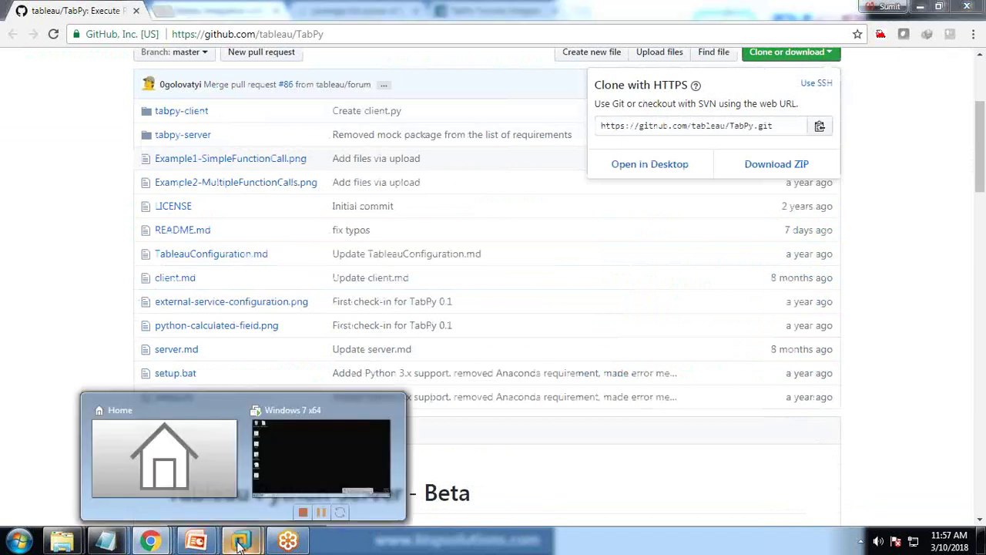
click(294, 460)
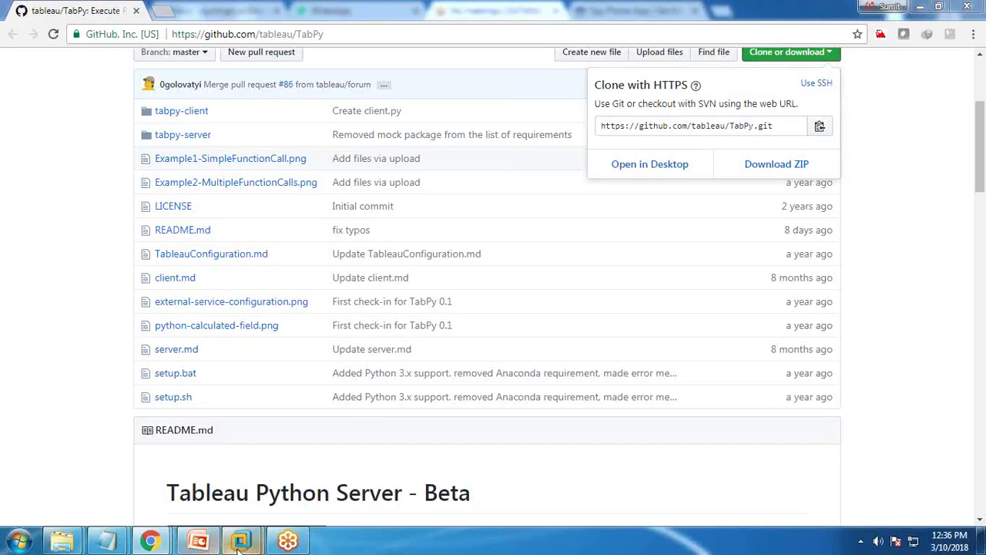
Step: Open a Command Prompt on the Windows 7 VM by searching 'cmd' from Start
mouse_move(241, 541)
click(339, 465)
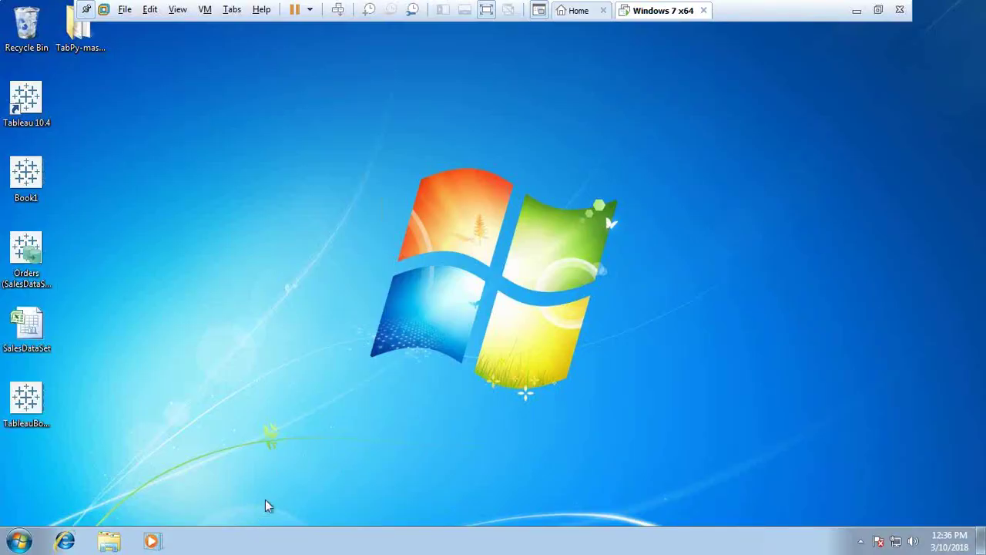
click(17, 543)
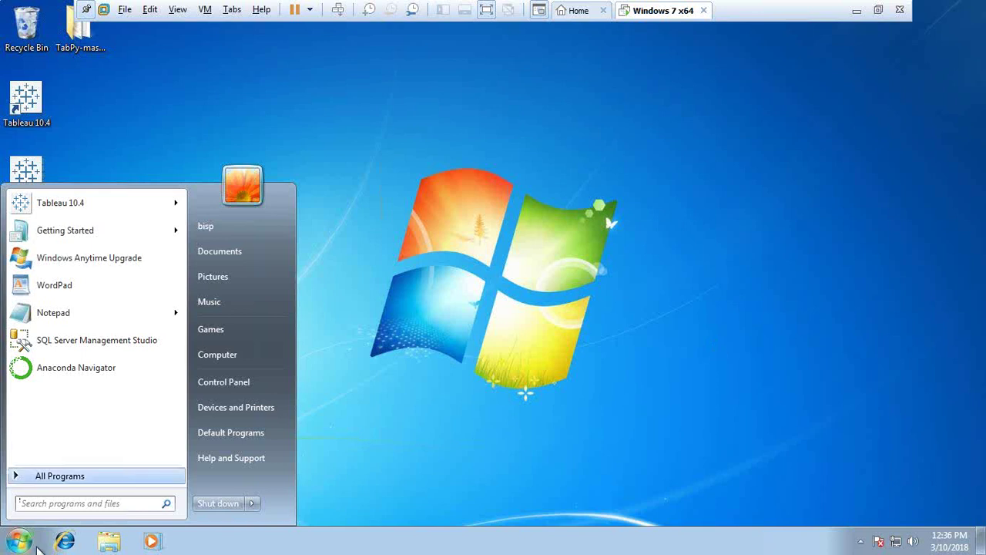
text(cmd)
key(Return)
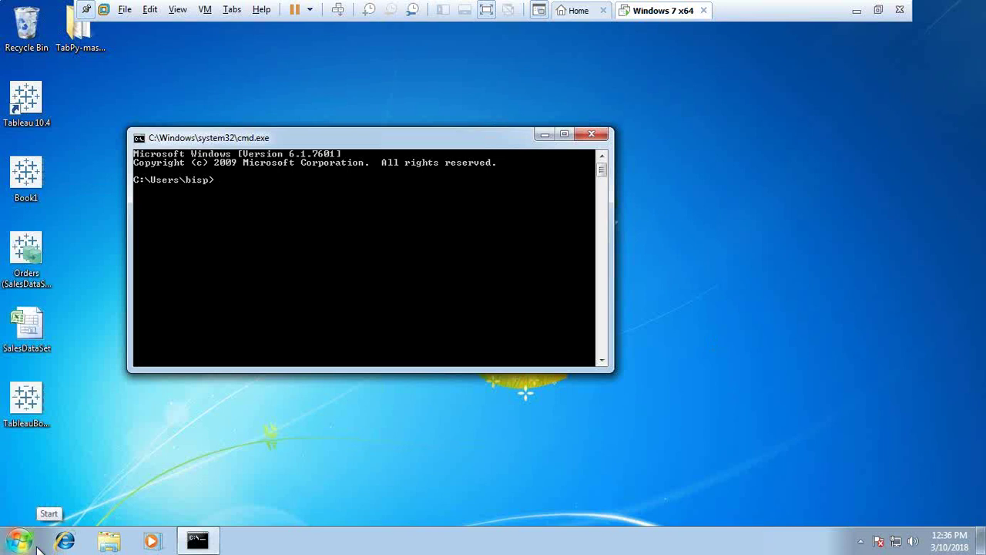
Step: Run 'pip tabpy-server', which fails with an unknown command error
text(pip tabp)
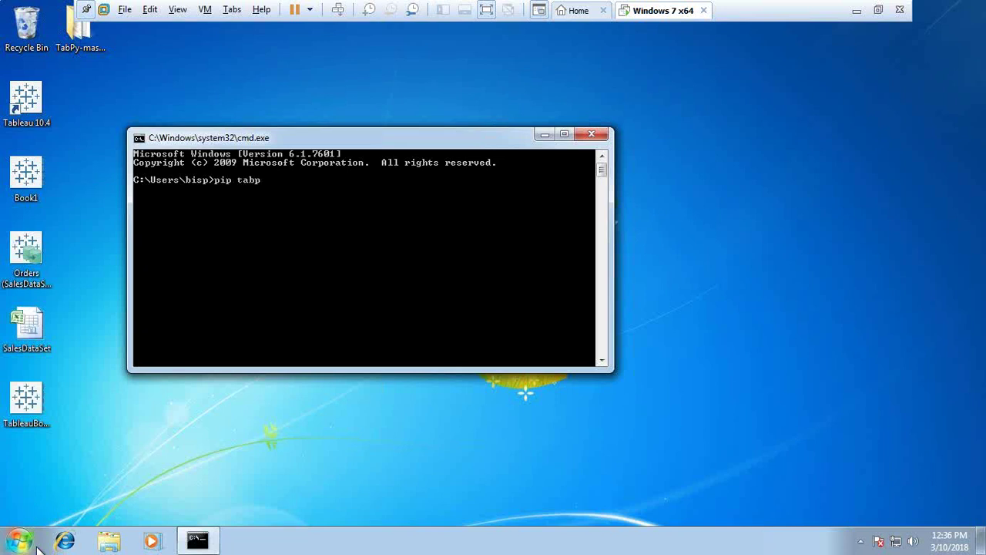
text(y-server)
key(Return)
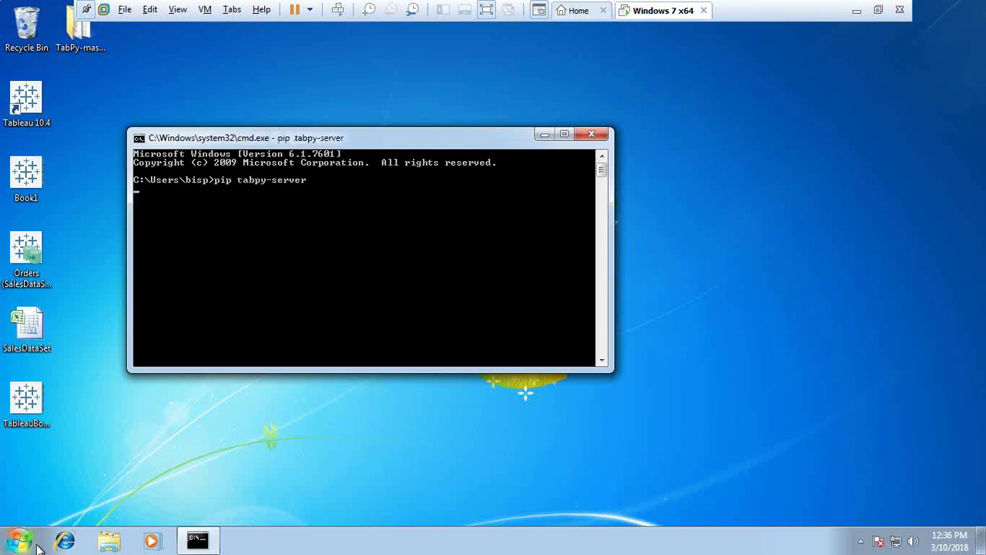
click(878, 10)
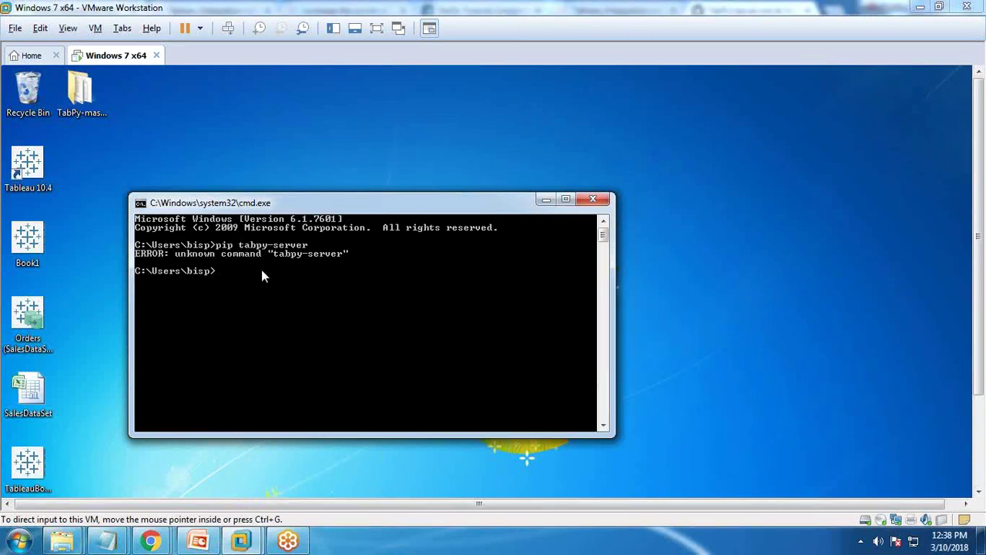
Step: Run 'pip install tabpy-server' and review output showing requirements already satisfied
click(262, 271)
text(pip inst)
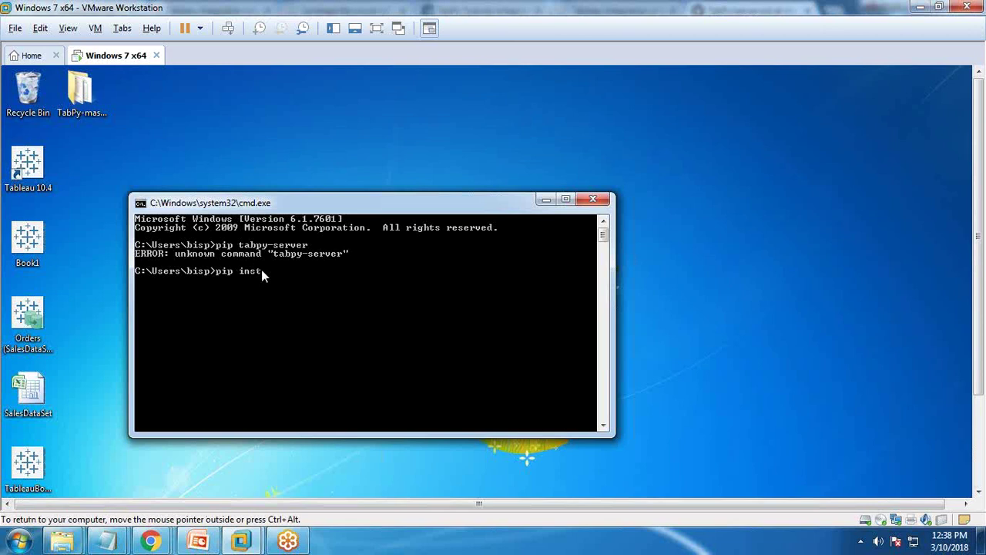
text(all tabpy-server)
key(Return)
key(ctrl+alt)
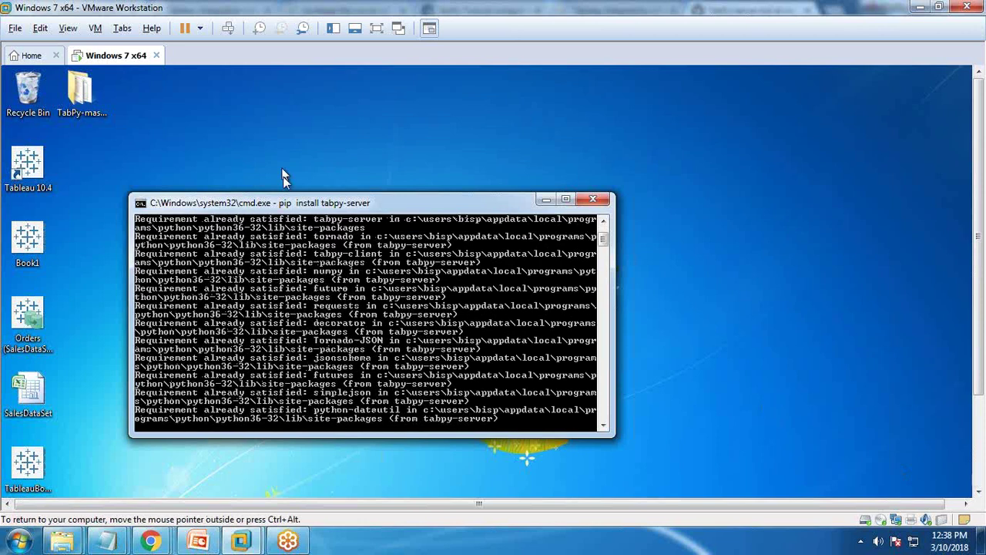
scroll(271, 339, up, 2)
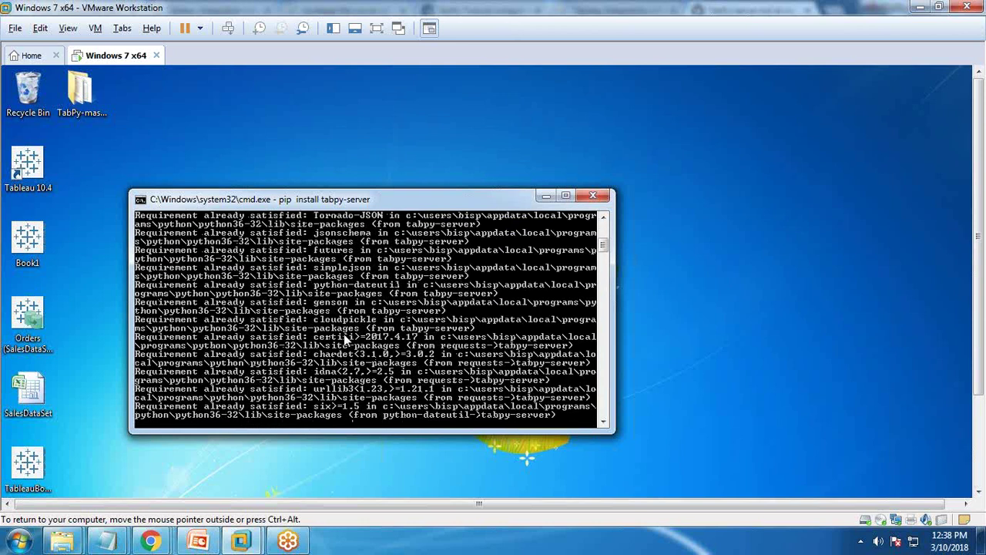
scroll(347, 339, up, 3)
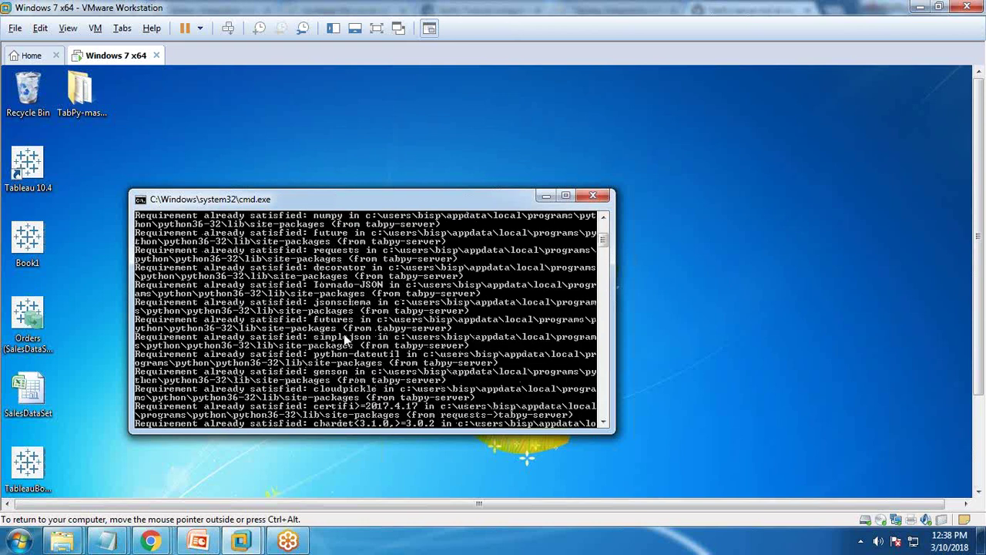
scroll(347, 339, down, 5)
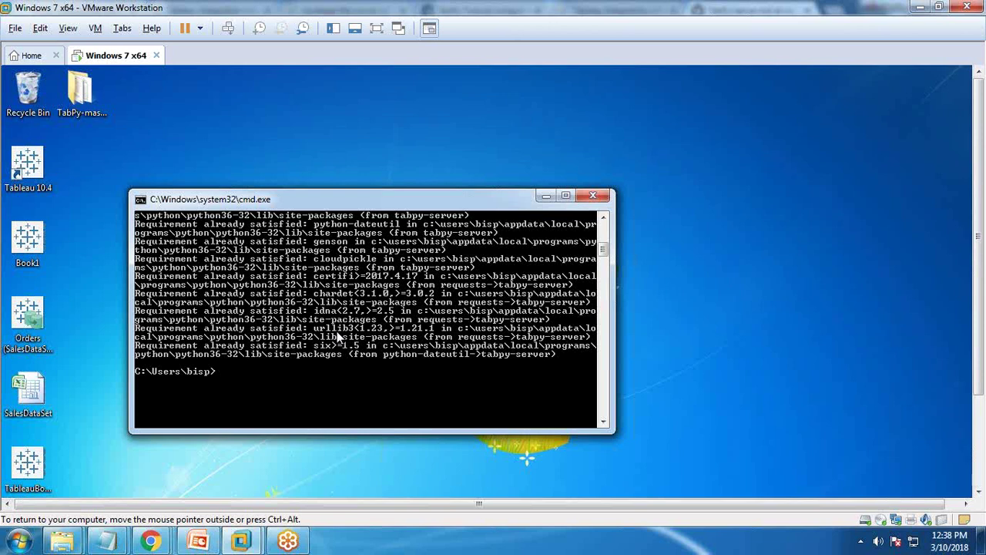
Step: Return the VM to full screen and move the console window further right
key(ctrl+alt)
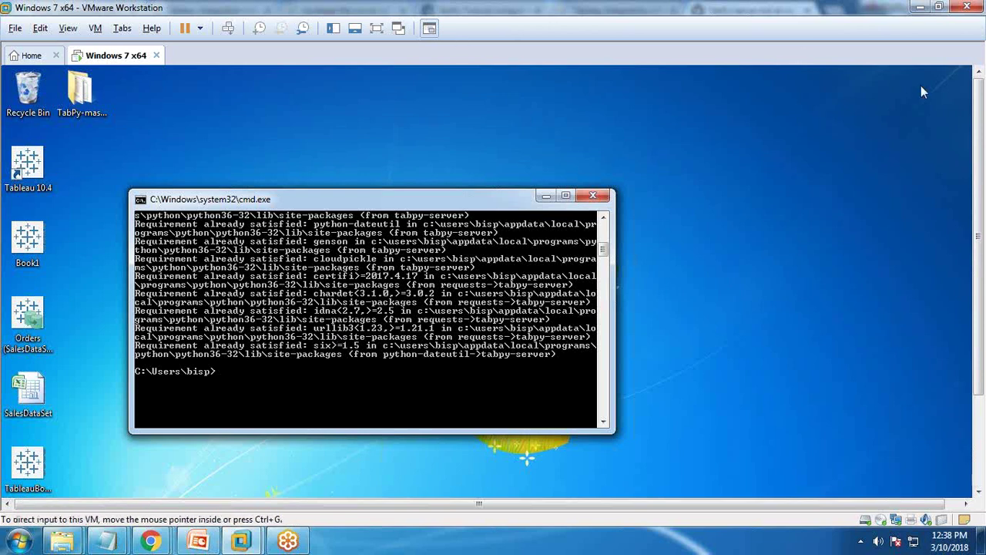
click(401, 23)
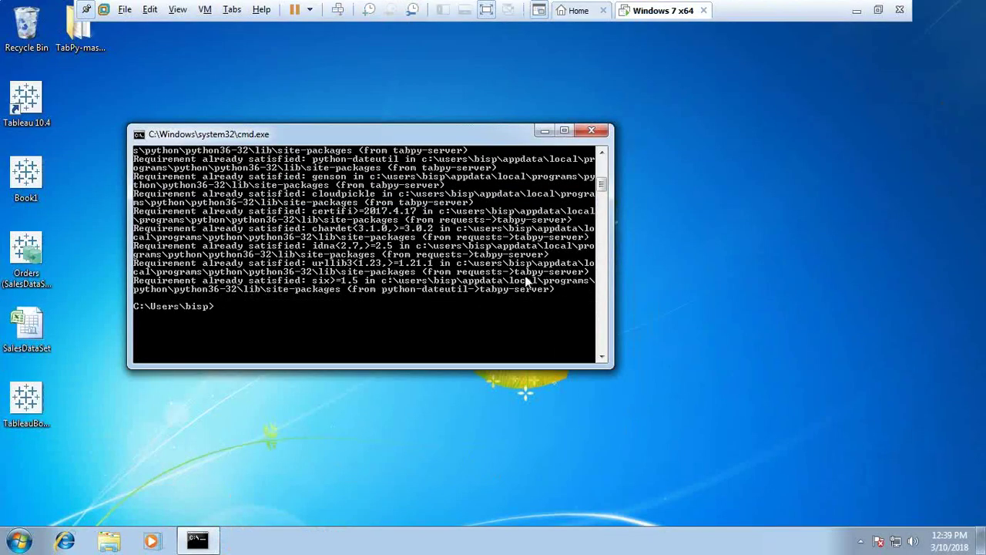
drag(543, 125, 623, 125)
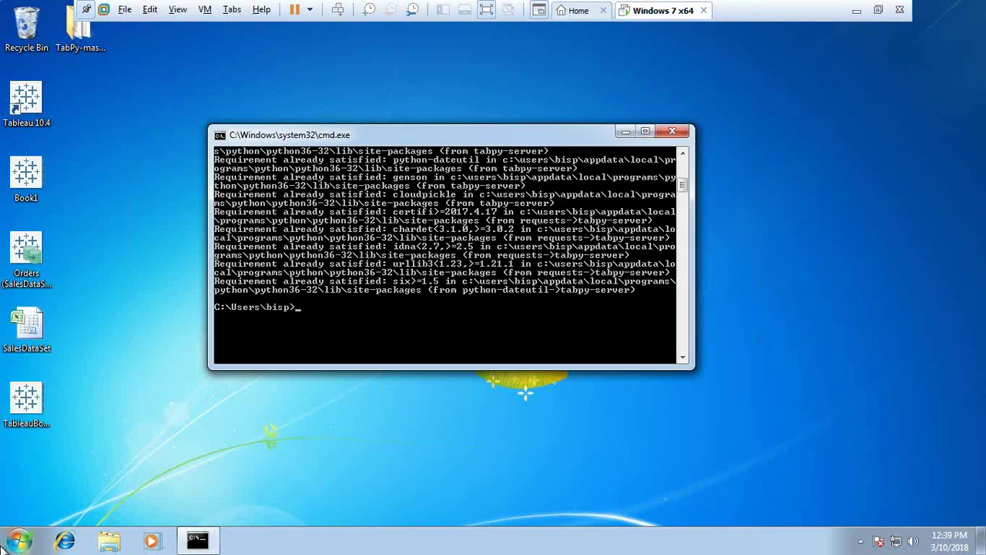
click(19, 541)
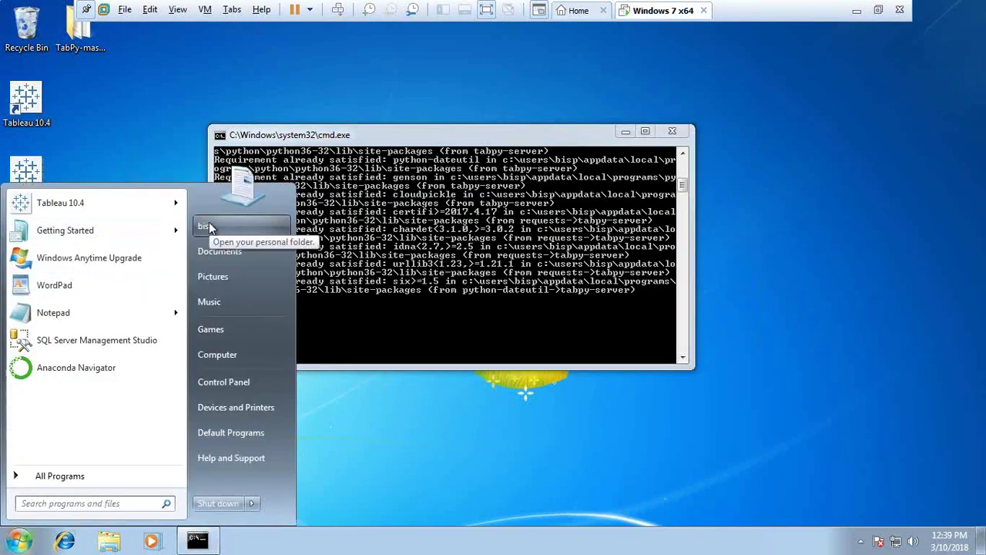
Step: Browse the user folder into AppData\Local, checking the pip cache folder
key(Escape)
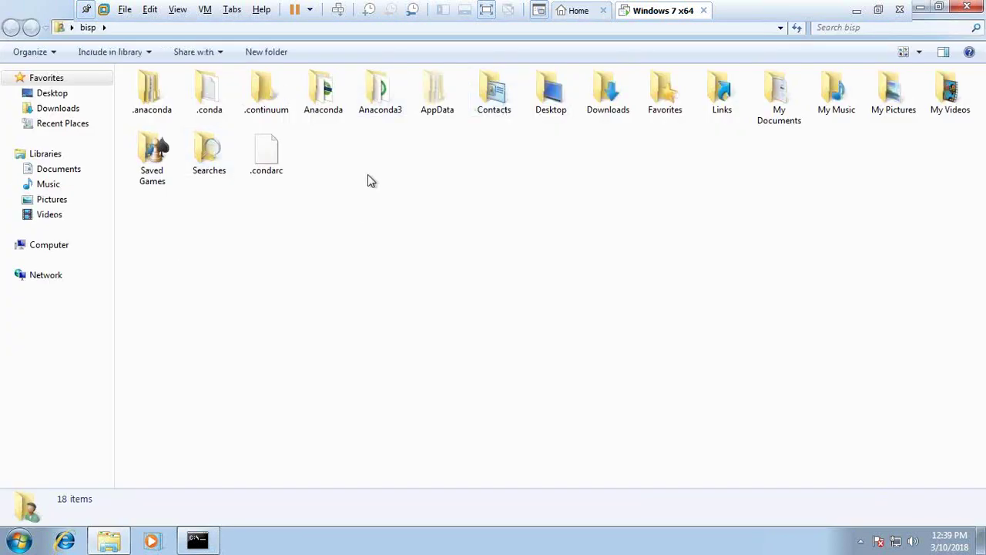
double_click(437, 101)
double_click(150, 94)
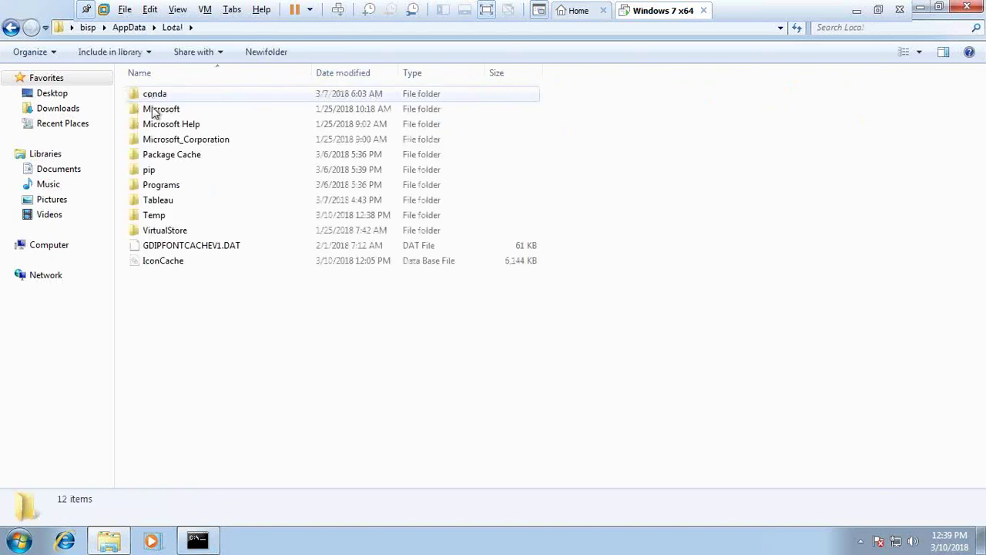
double_click(156, 171)
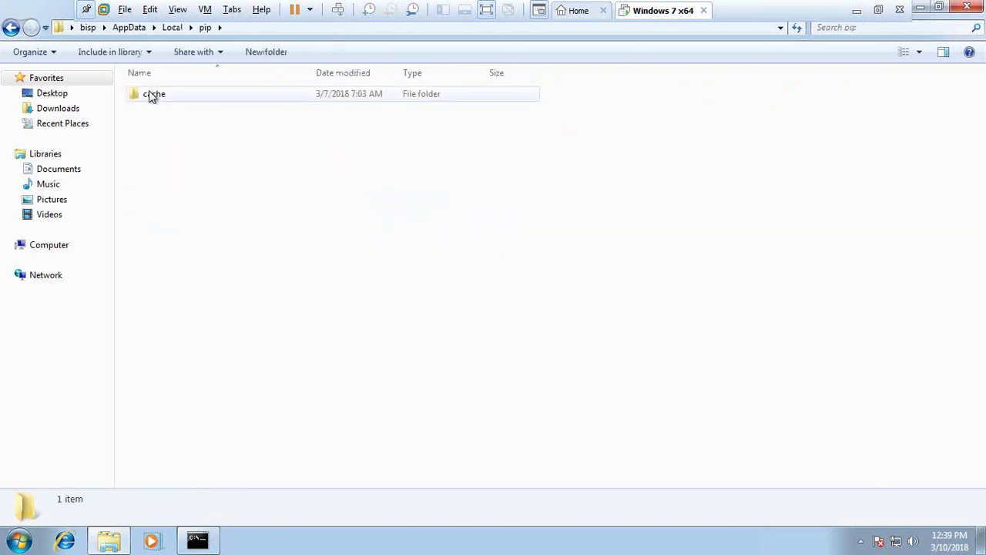
double_click(152, 94)
click(11, 27)
click(11, 28)
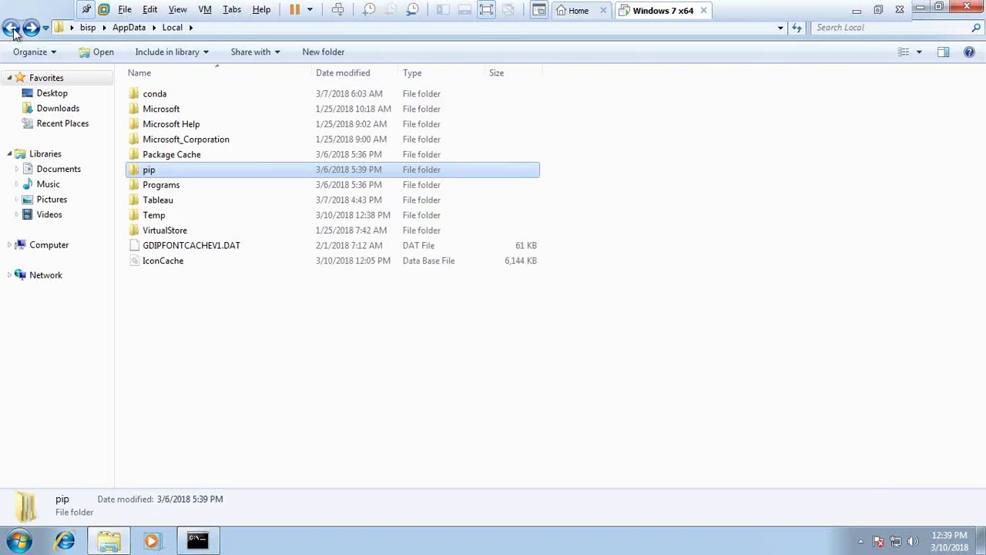
click(198, 539)
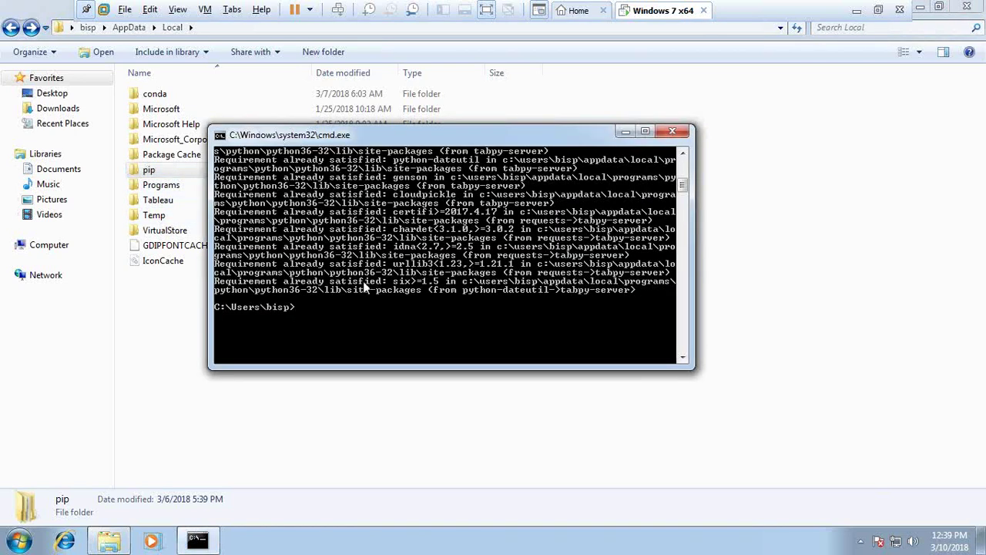
Step: Open Programs > Python > Python36-32 > Lib > site-packages > tabpy_server
double_click(159, 185)
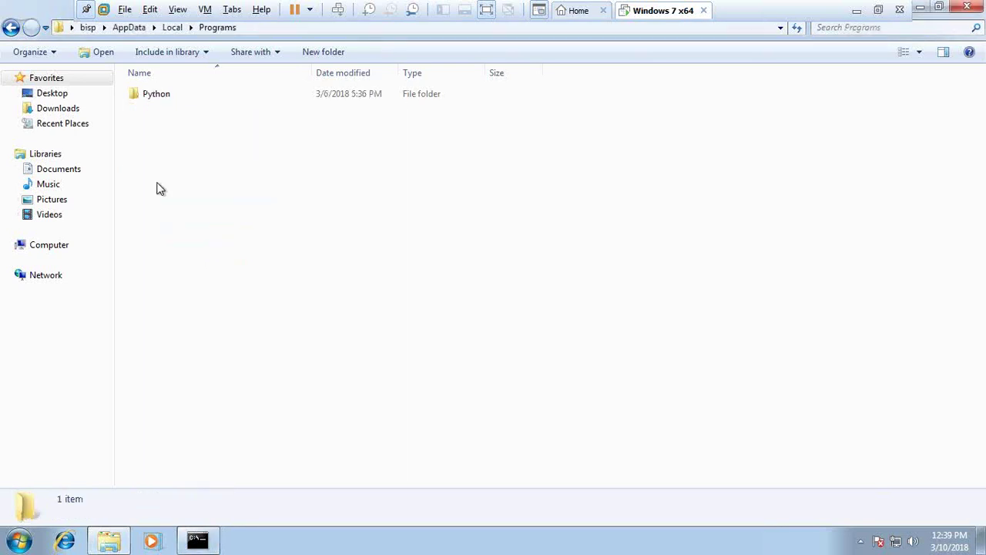
double_click(153, 101)
double_click(168, 96)
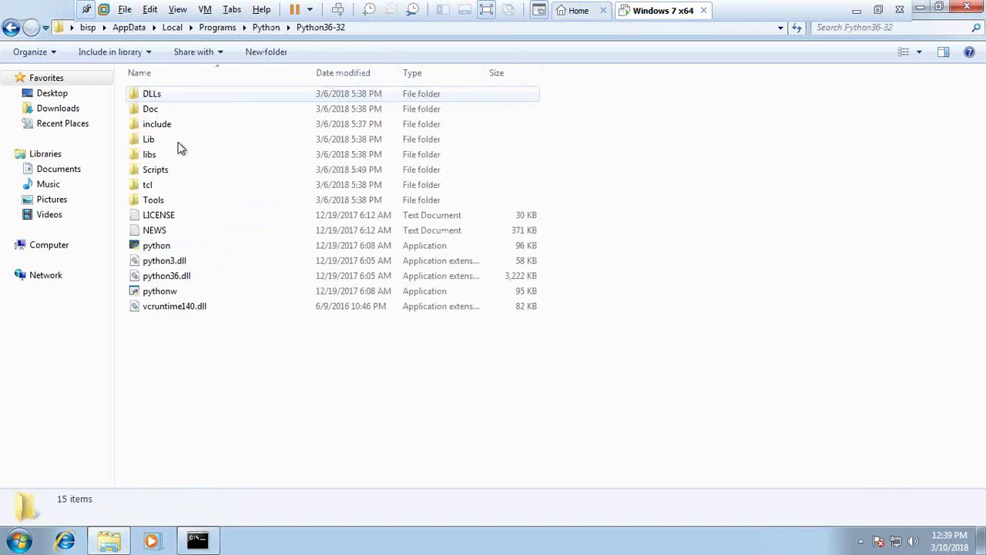
double_click(147, 139)
scroll(194, 346, down, 5)
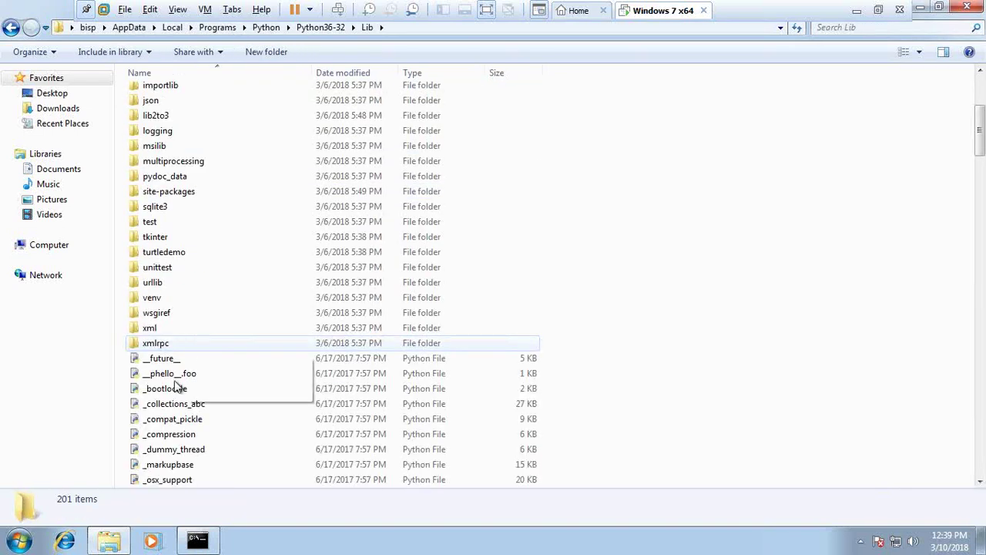
double_click(170, 192)
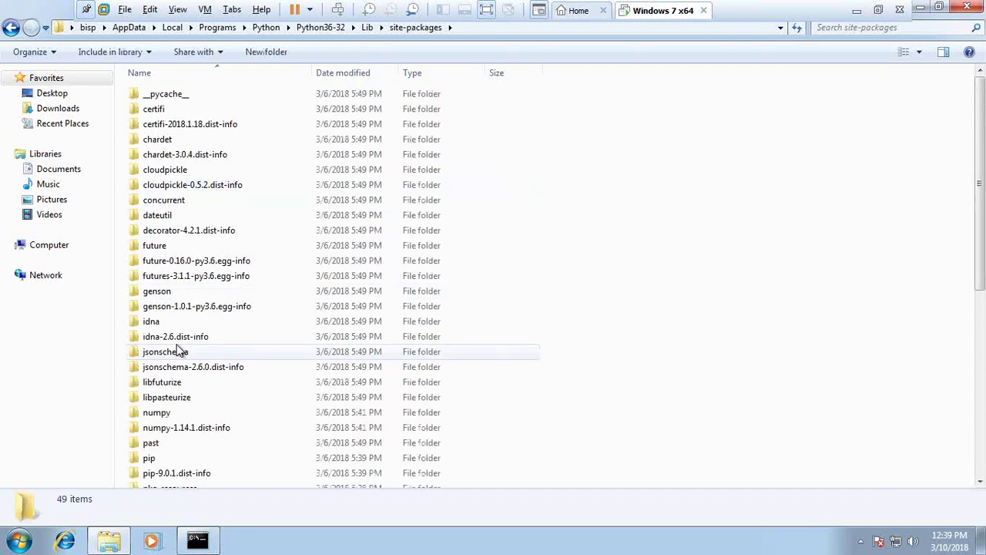
scroll(179, 351, down, 7)
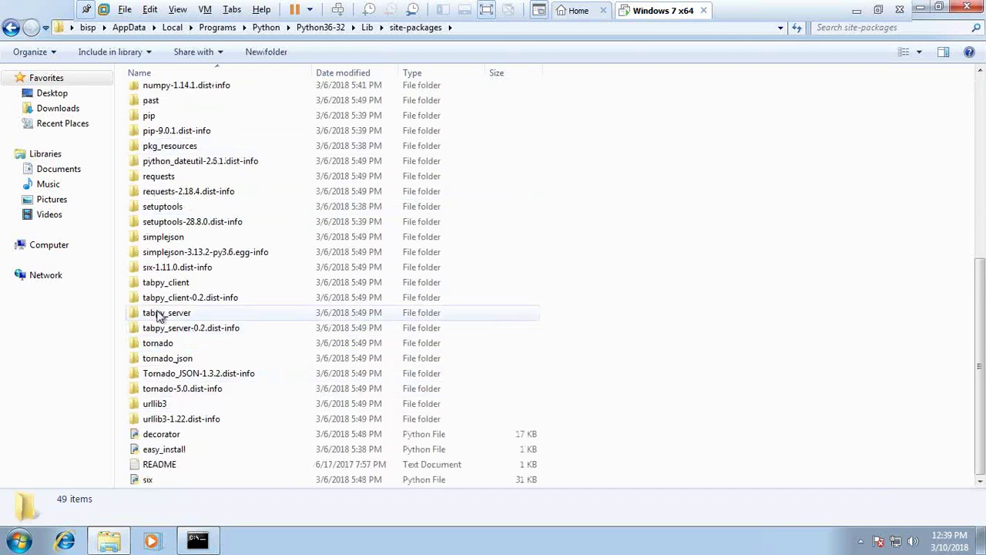
click(159, 315)
double_click(158, 315)
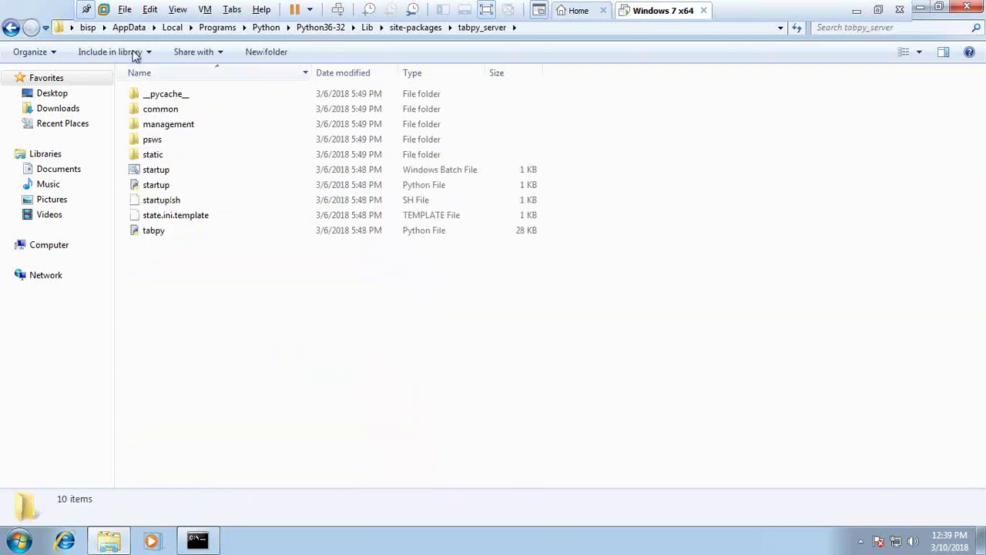
Step: Start TabPy with startup.bat, close the old install console, and arrange the windows
double_click(156, 176)
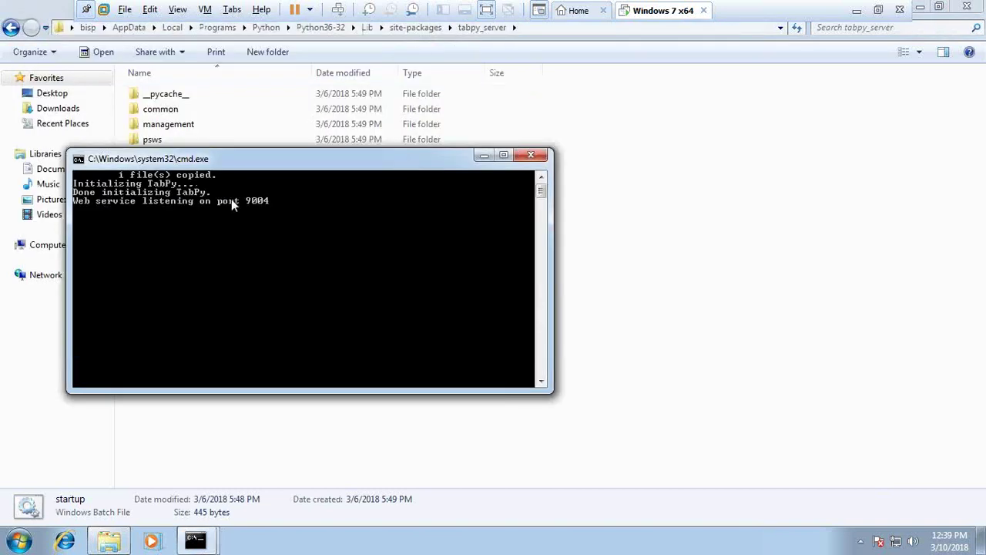
drag(163, 162, 238, 161)
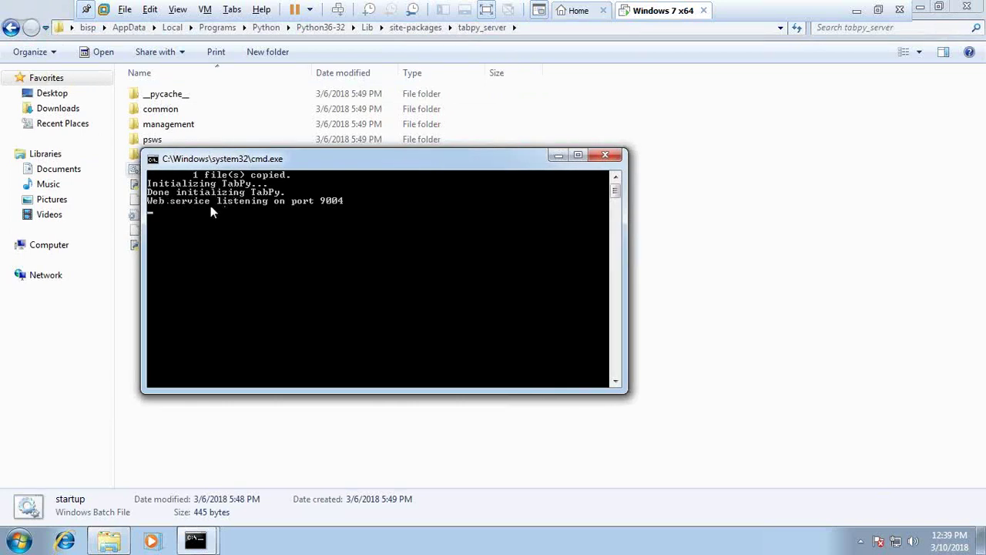
click(921, 8)
drag(678, 134, 733, 126)
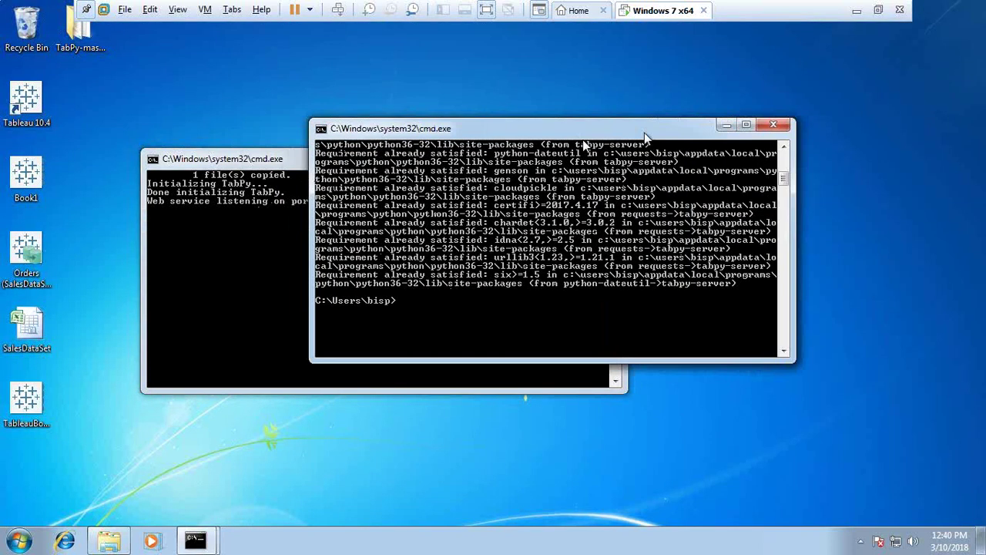
click(769, 126)
drag(224, 160, 304, 150)
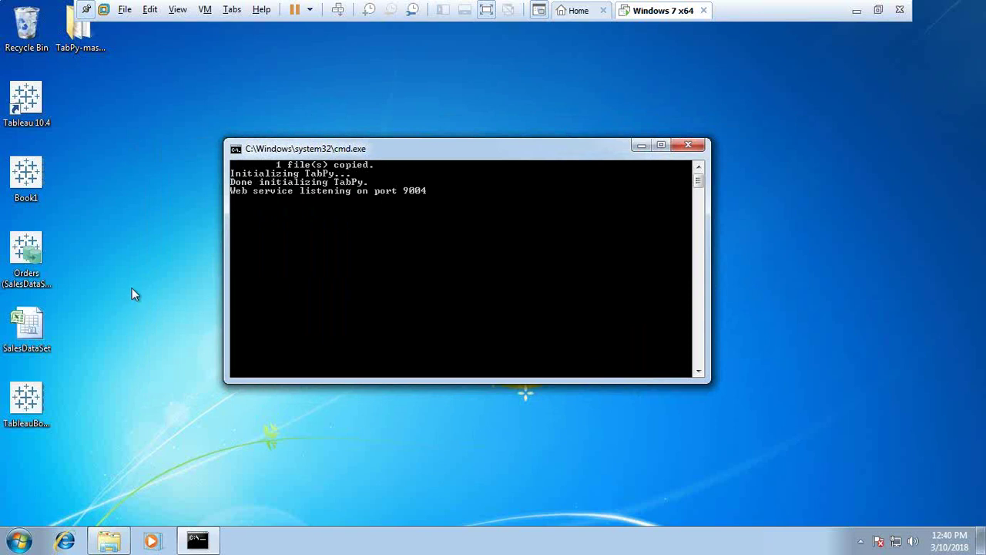
drag(293, 150, 326, 141)
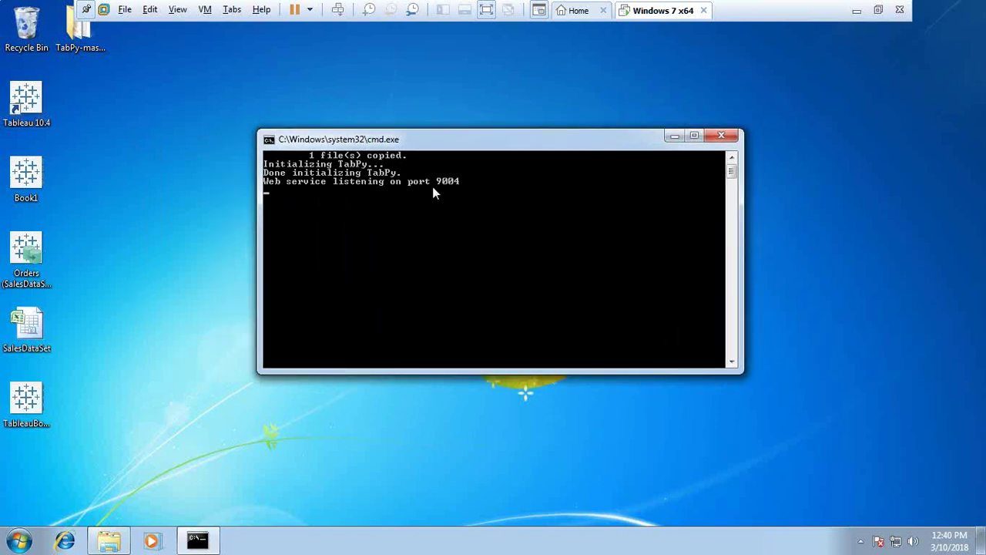
Step: Launch Tableau 10.4 and dismiss the File Recovery prompt
double_click(44, 103)
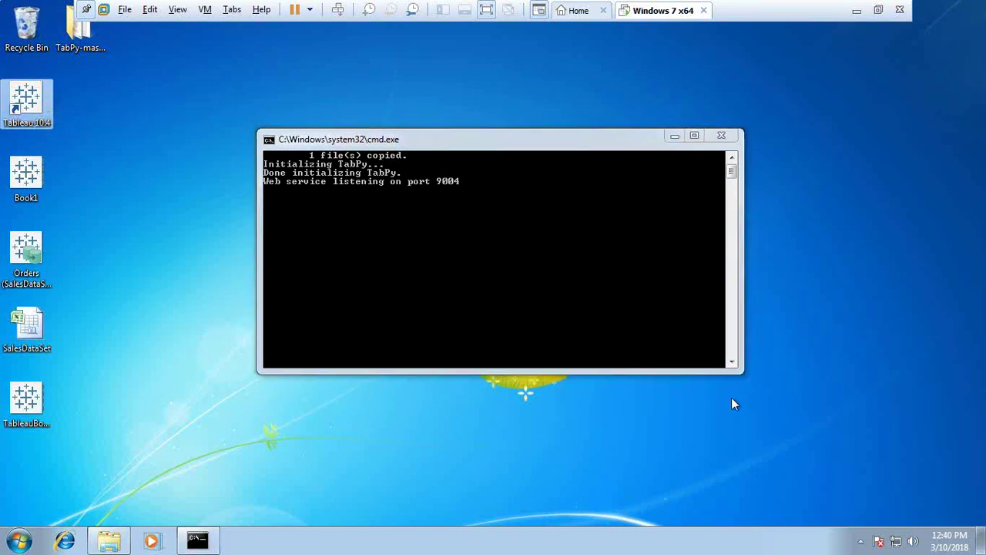
click(878, 10)
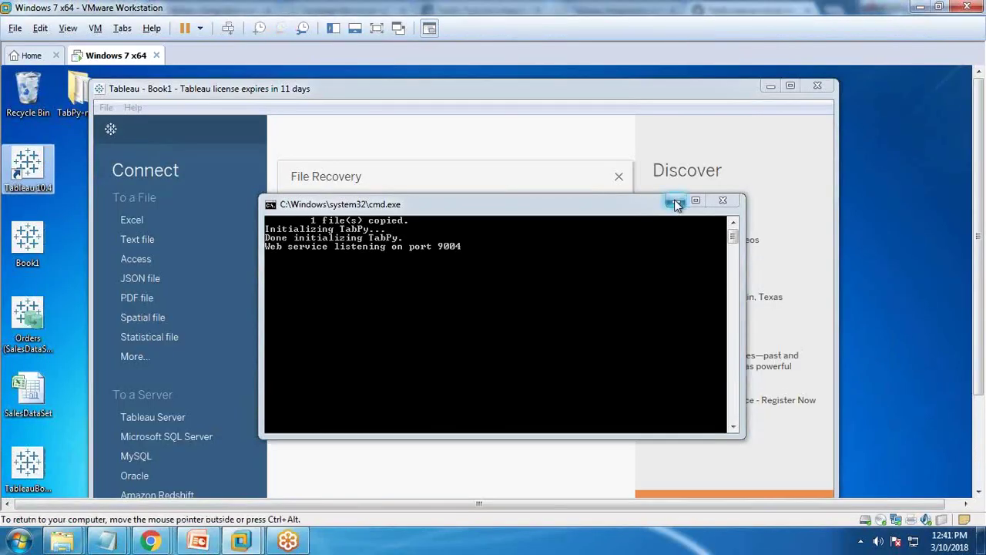
click(620, 177)
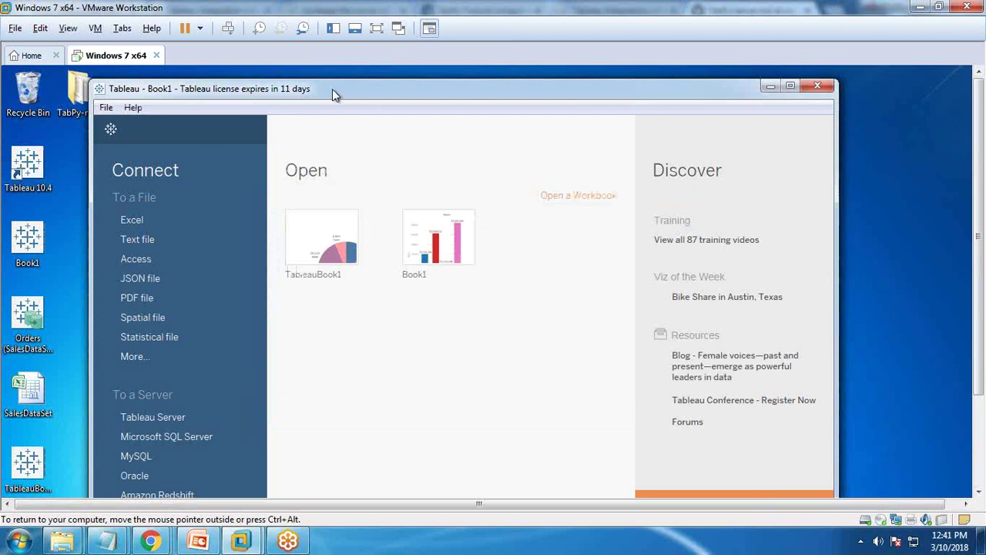
drag(332, 89, 254, 75)
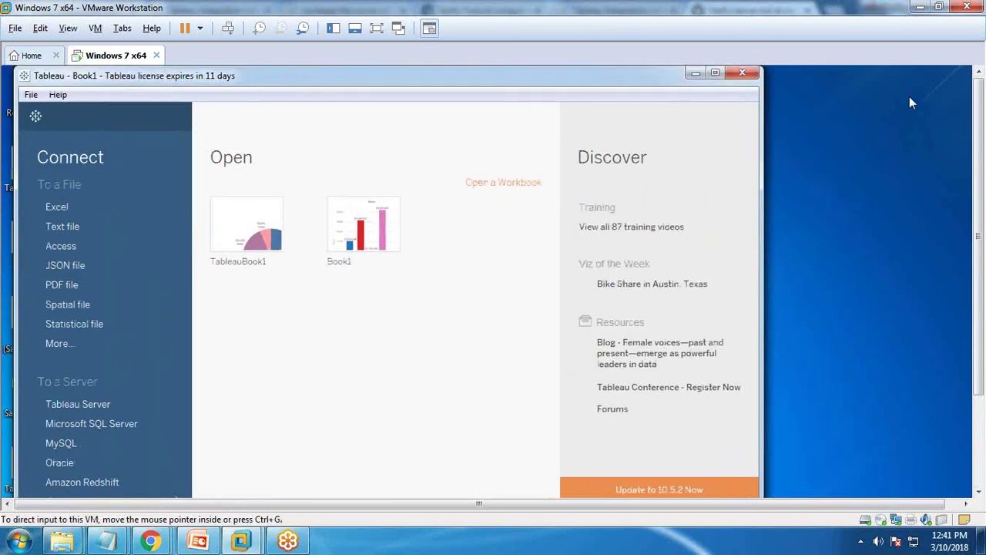
Step: Maximise Tableau and connect to the SalesDataSet Excel workbook
double_click(423, 76)
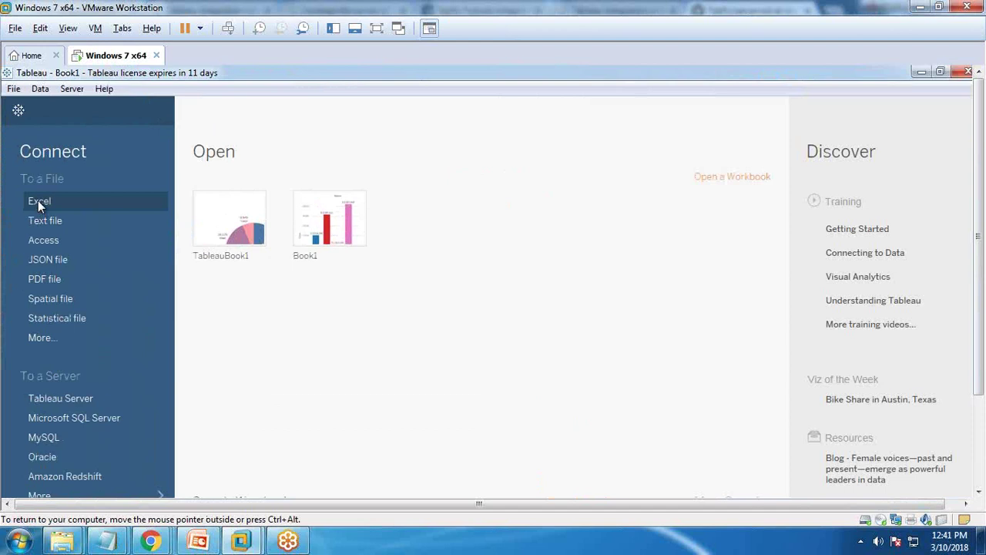
click(38, 200)
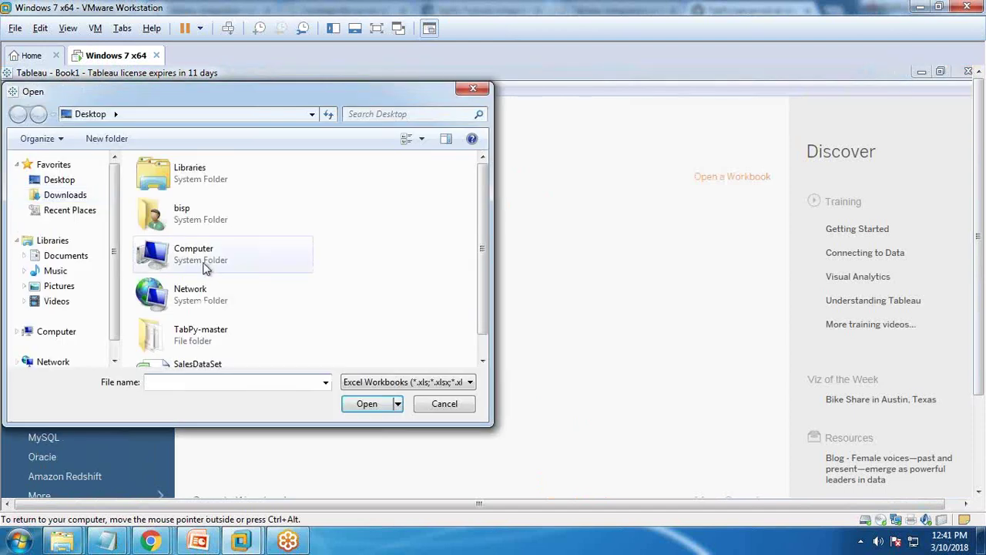
click(202, 368)
click(365, 403)
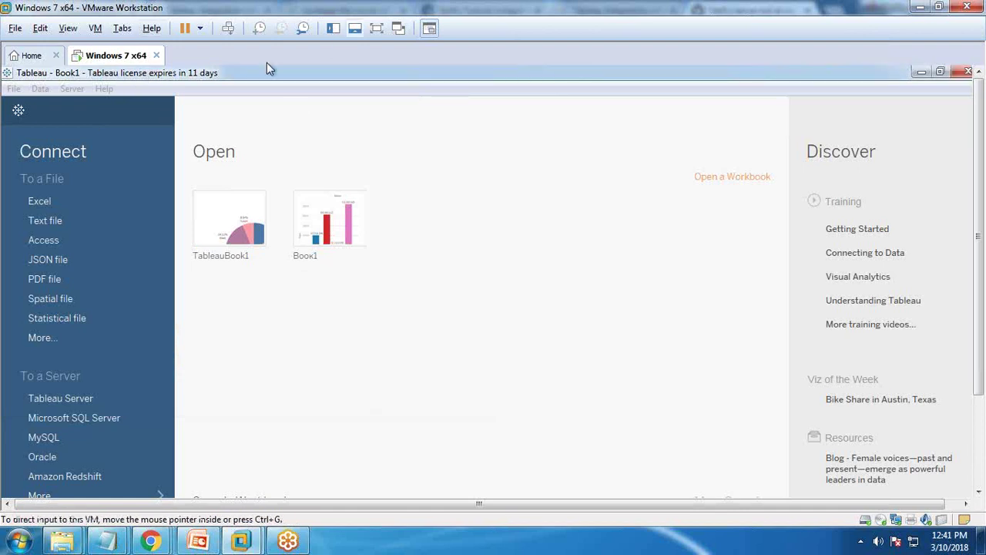
Step: Add the Orders sheet to the data source and go to Sheet 1
click(376, 28)
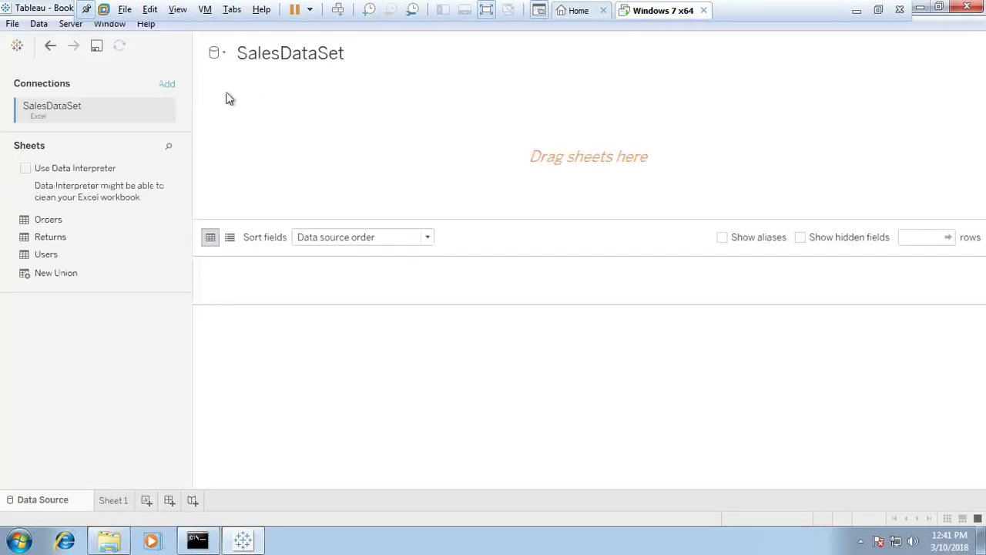
drag(37, 221, 322, 151)
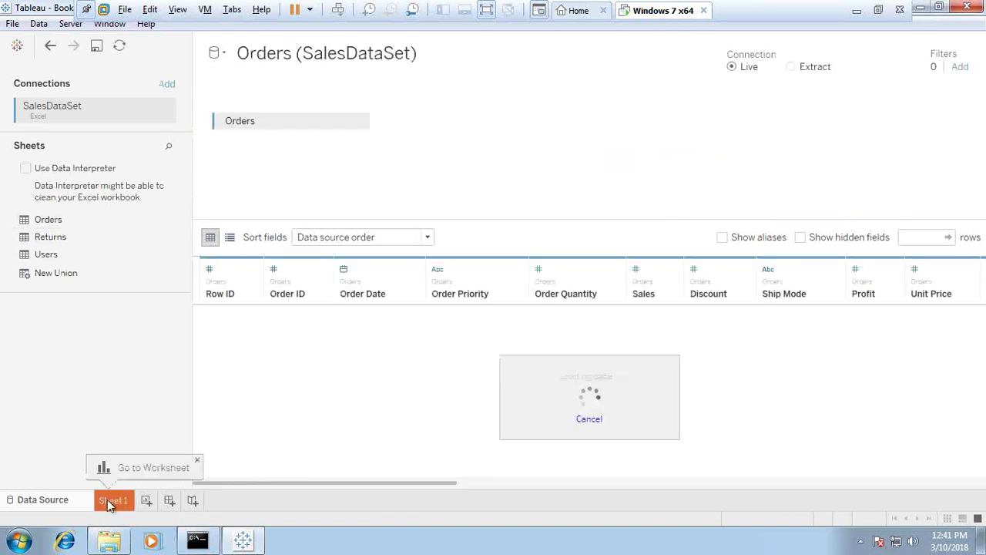
click(113, 500)
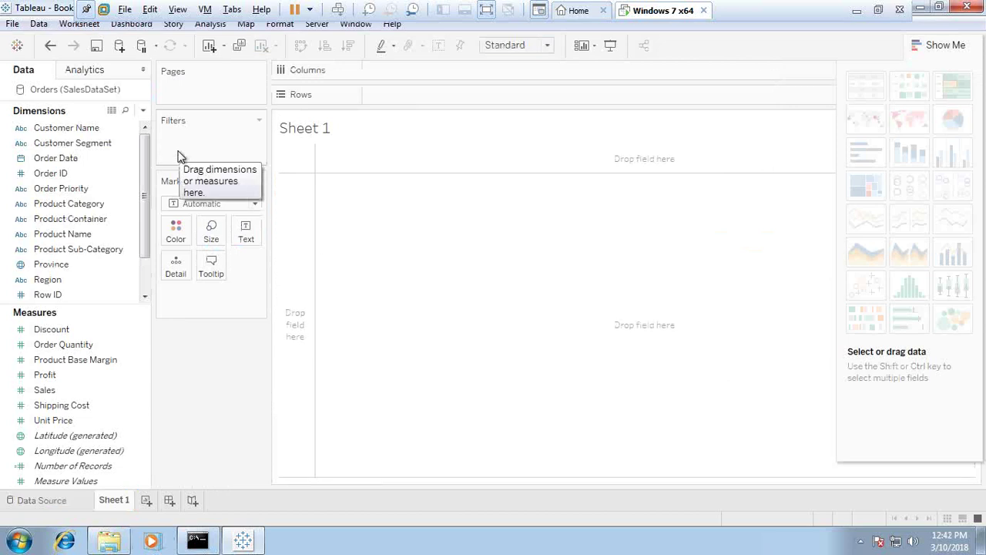
Step: Test the external service connection to localhost port 9004, confirming it succeeds
click(392, 24)
mouse_move(451, 159)
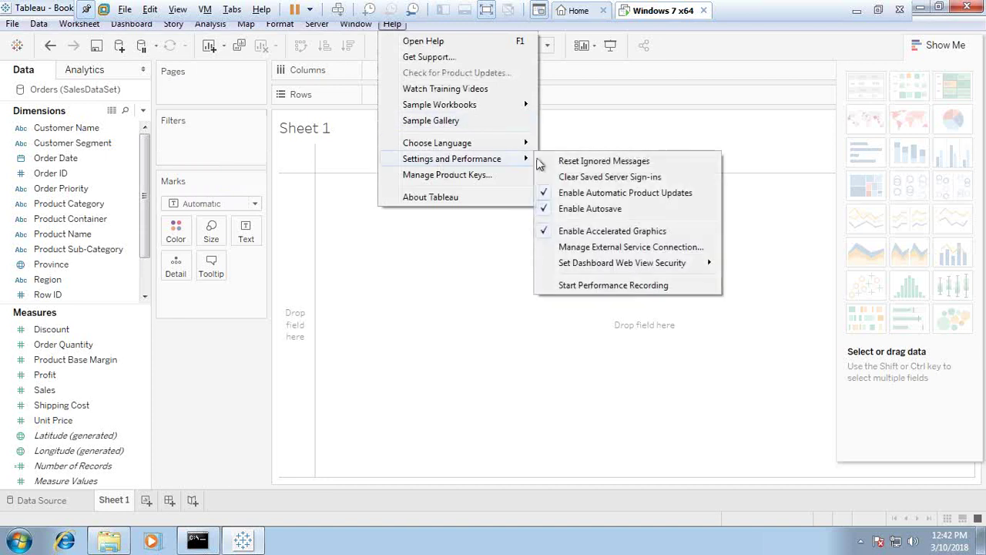
click(595, 248)
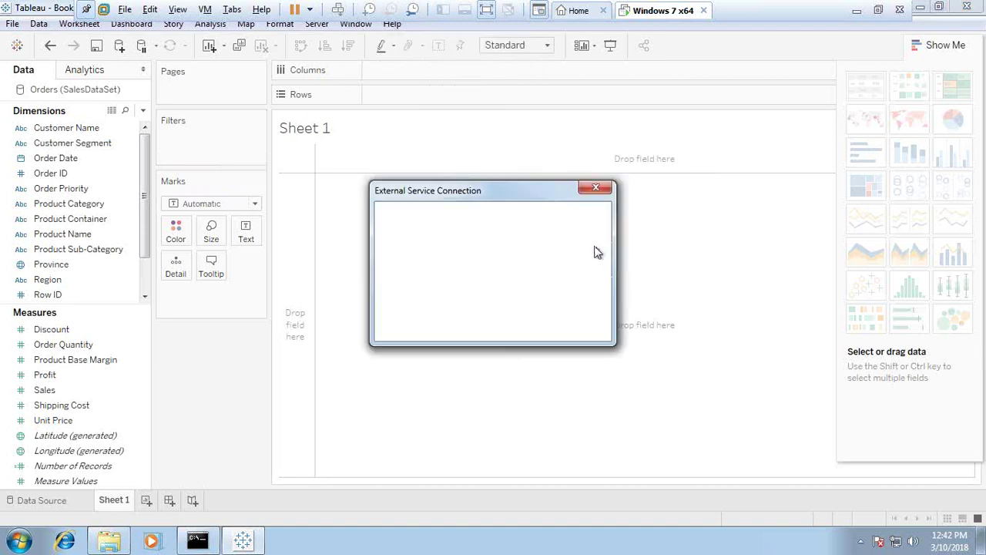
drag(462, 230, 391, 235)
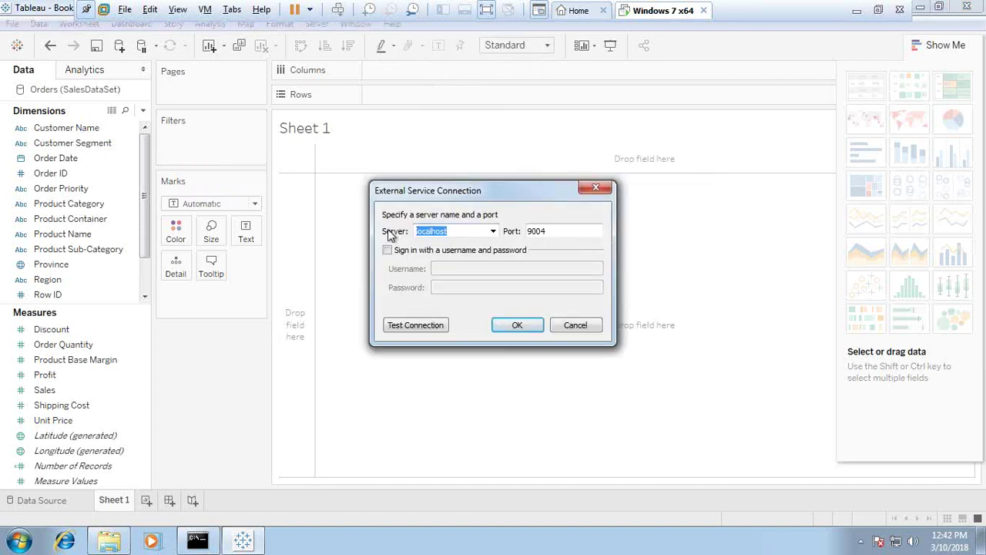
click(198, 541)
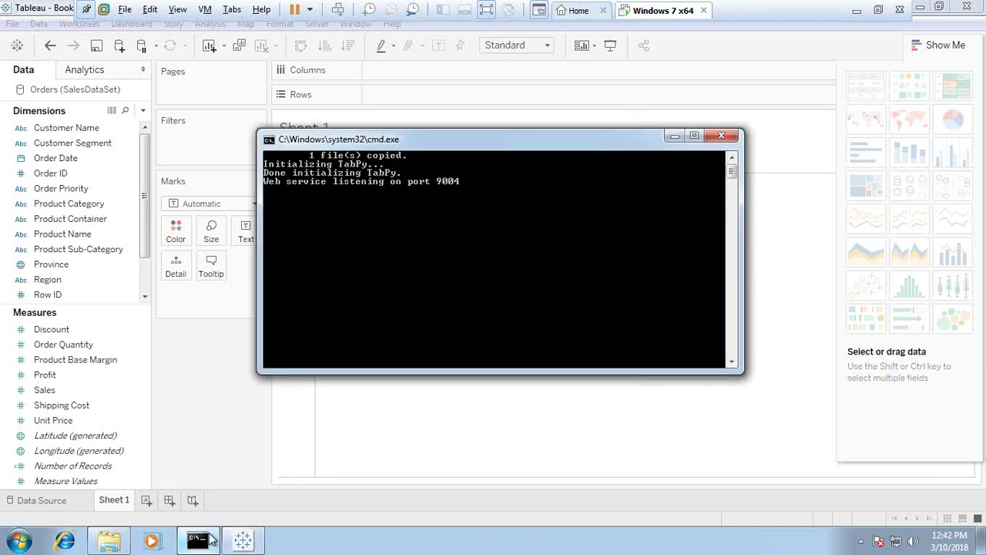
drag(442, 147, 445, 270)
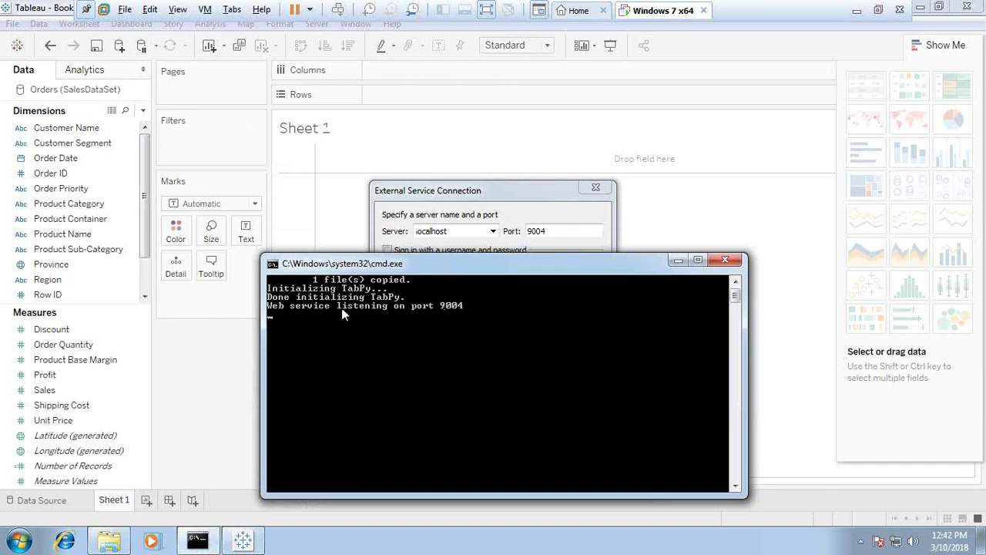
drag(413, 267, 422, 285)
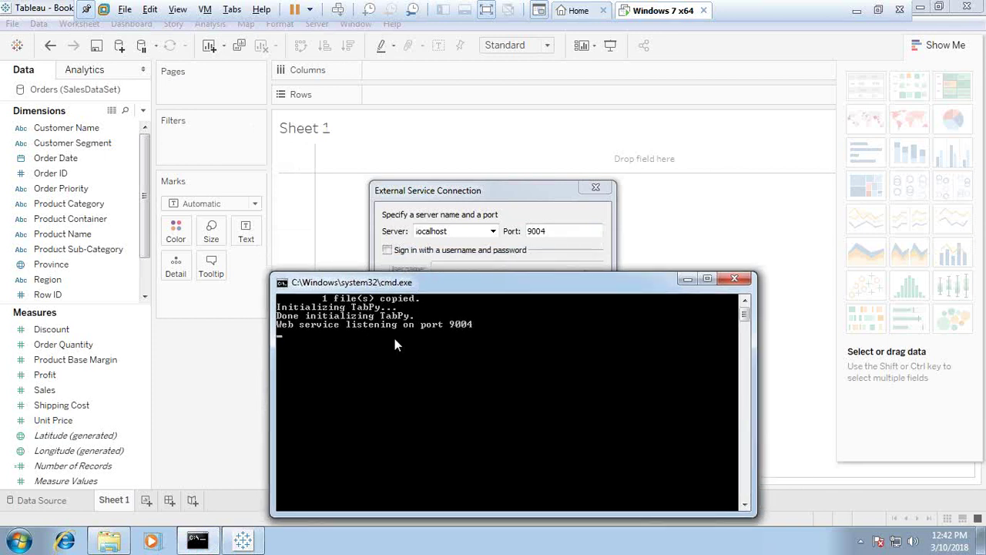
click(494, 187)
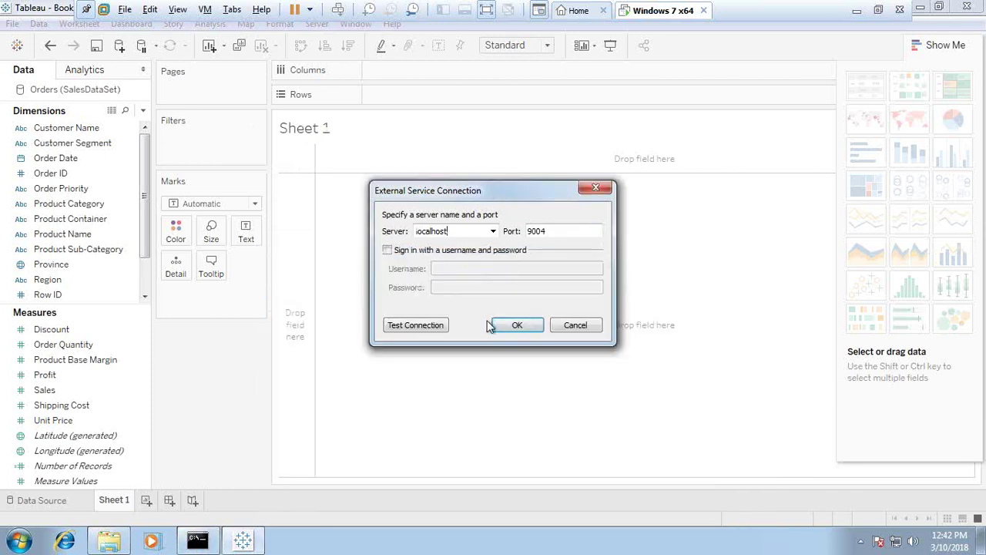
click(417, 326)
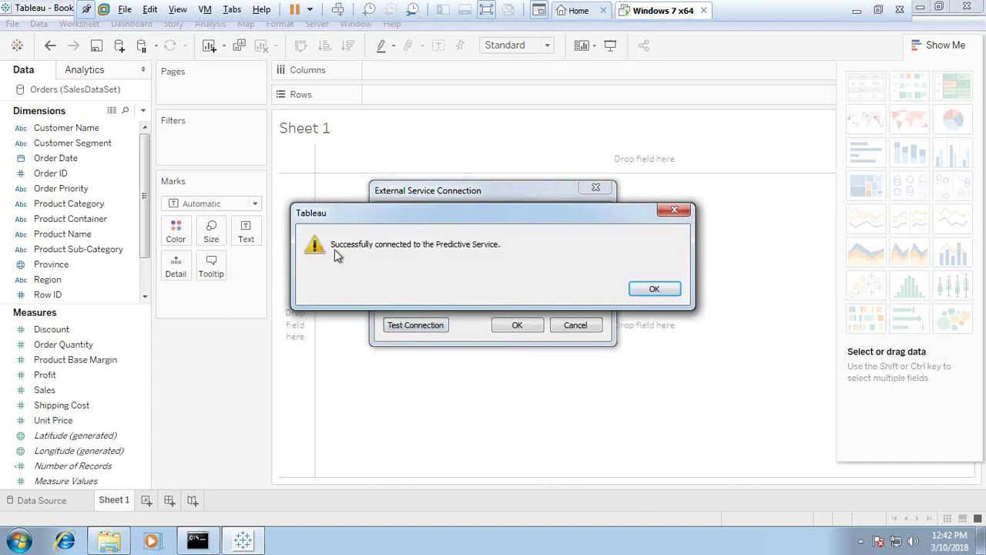
click(197, 543)
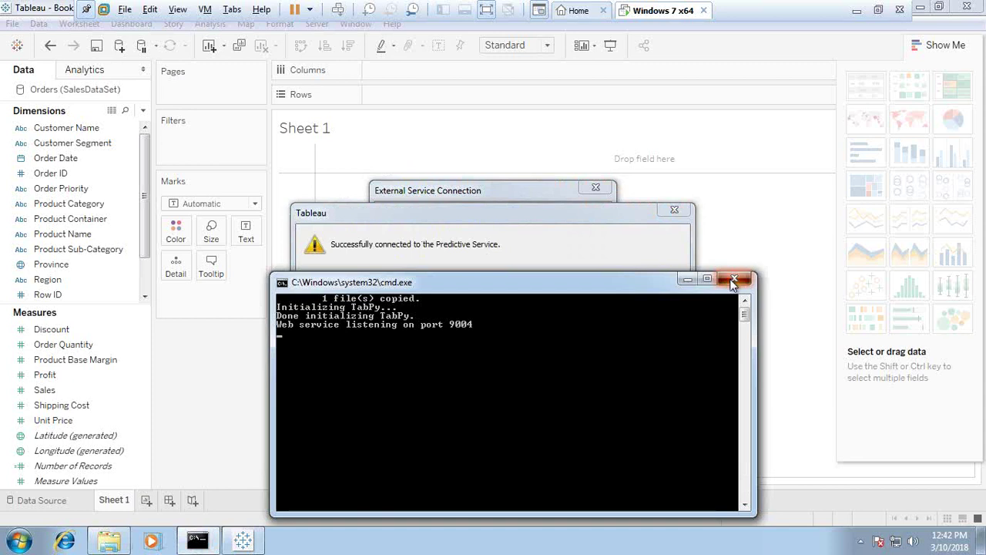
Step: Stop the TabPy server by closing its console and dismiss the success message
click(734, 282)
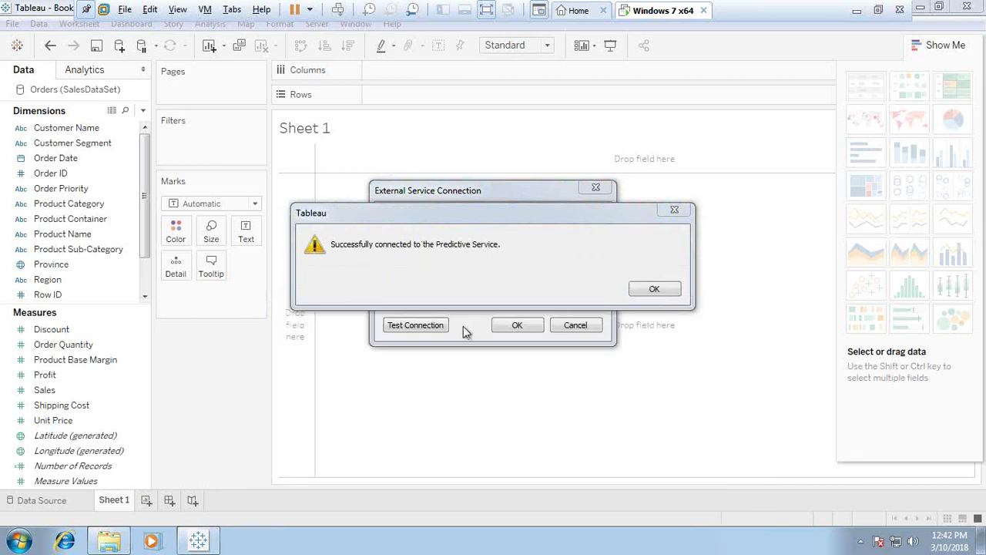
click(655, 293)
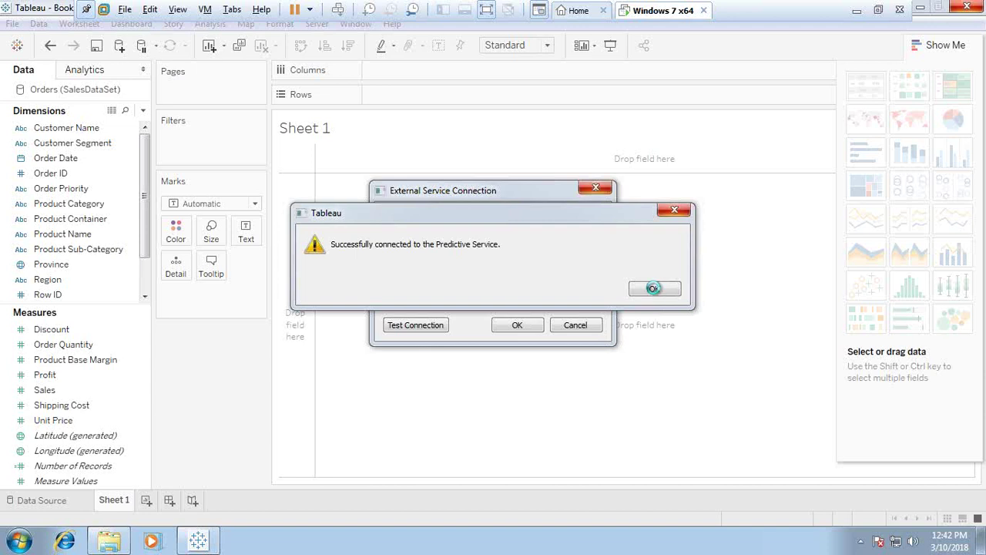
click(676, 213)
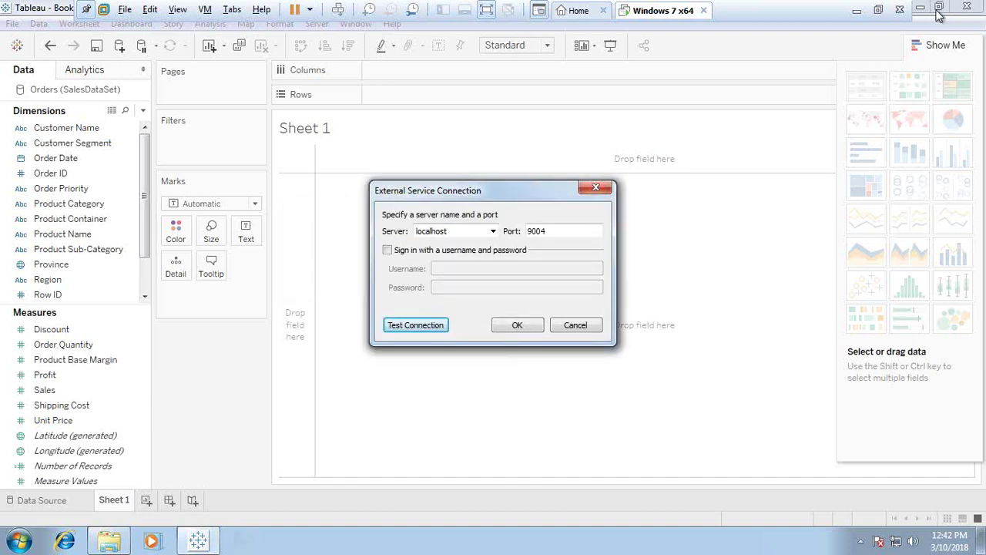
Step: Retest the connection to see it fail, close the dialogs, and minimise Tableau
click(414, 326)
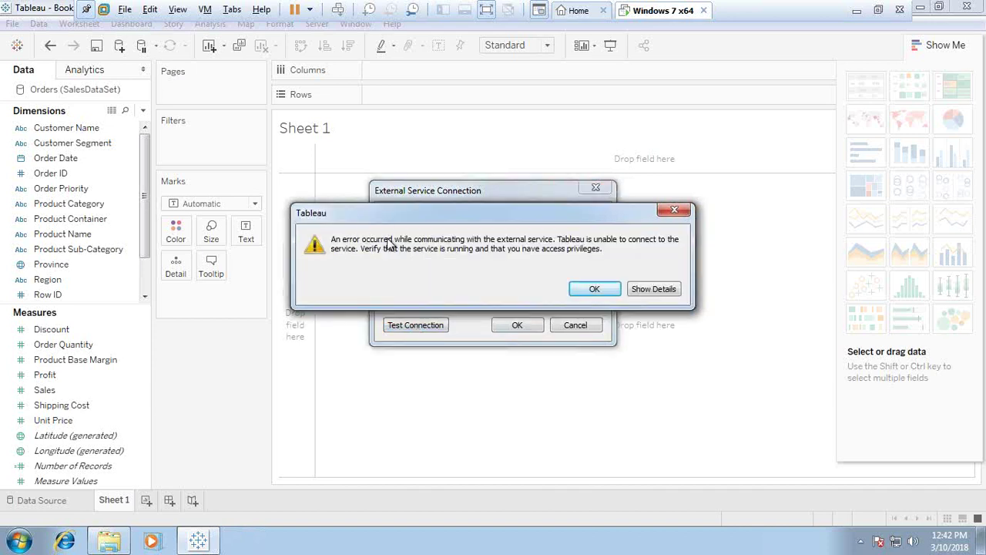
click(592, 289)
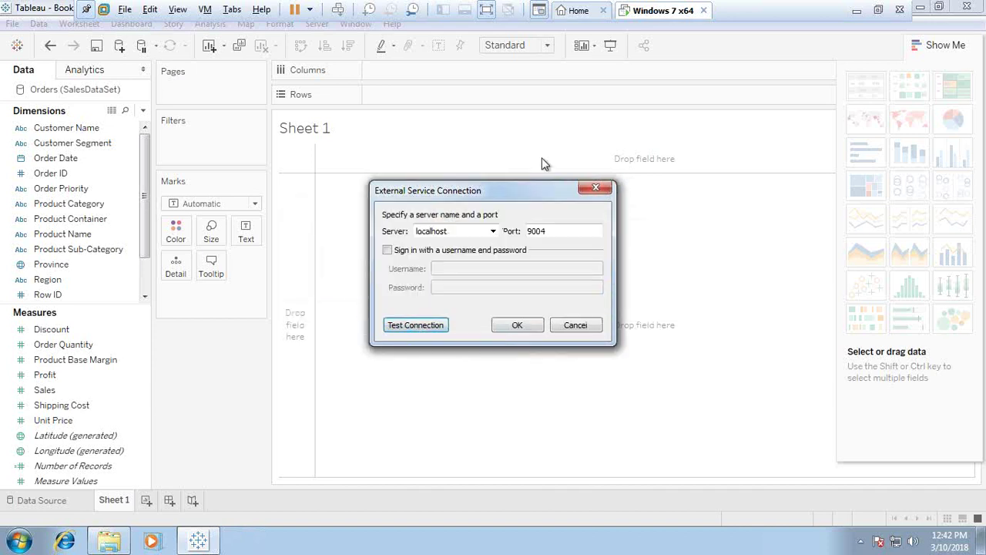
click(596, 187)
click(921, 8)
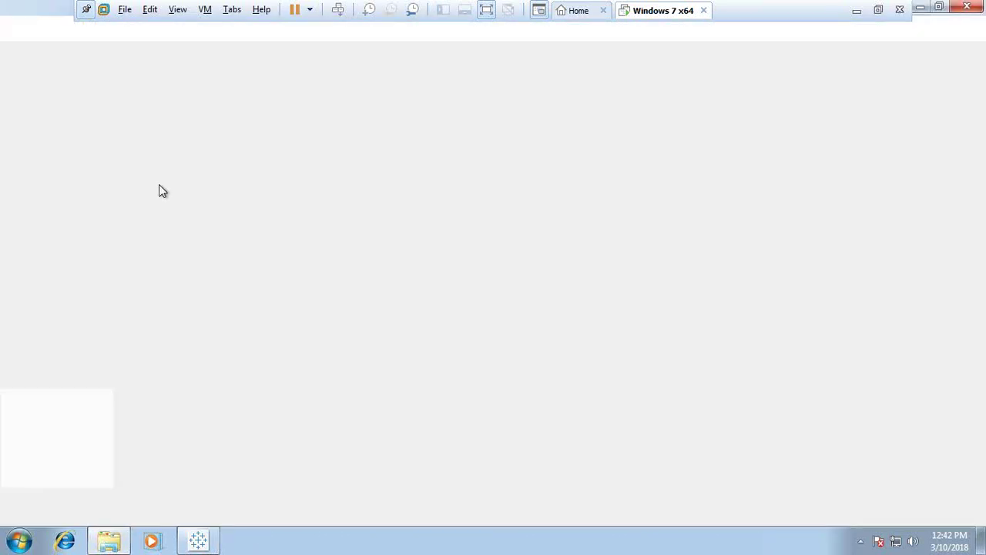
Step: Relaunch TabPy from startup.bat in tabpy_server and return to Tableau
click(159, 171)
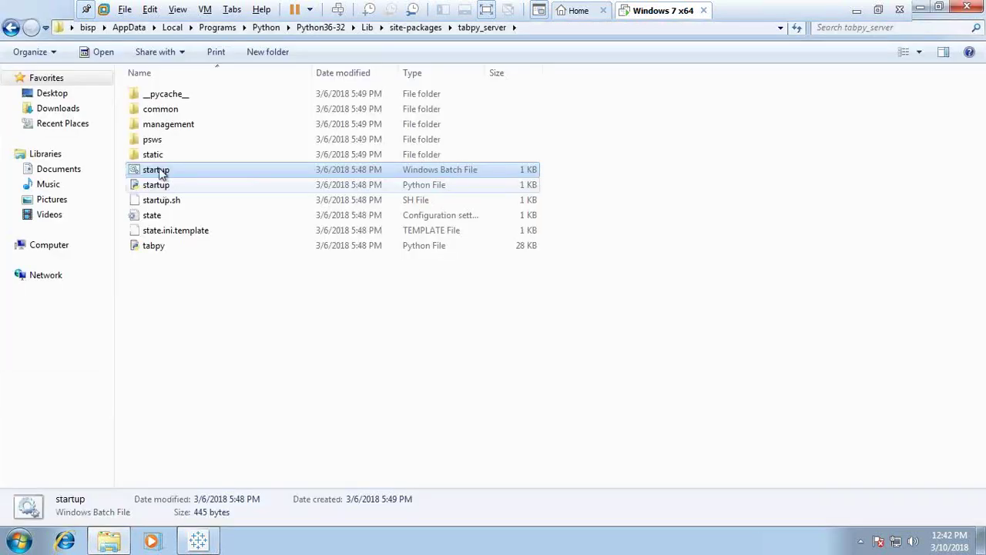
double_click(162, 172)
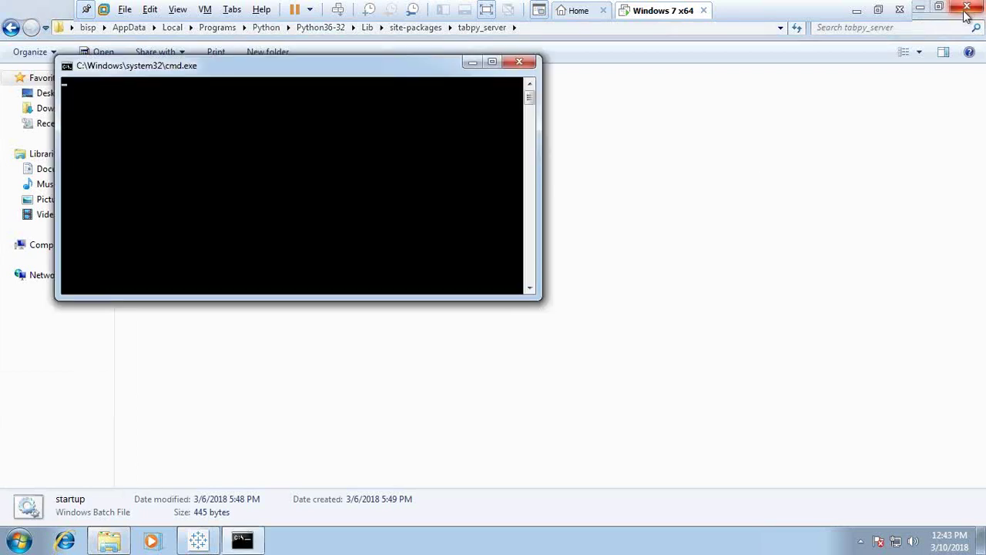
click(929, 9)
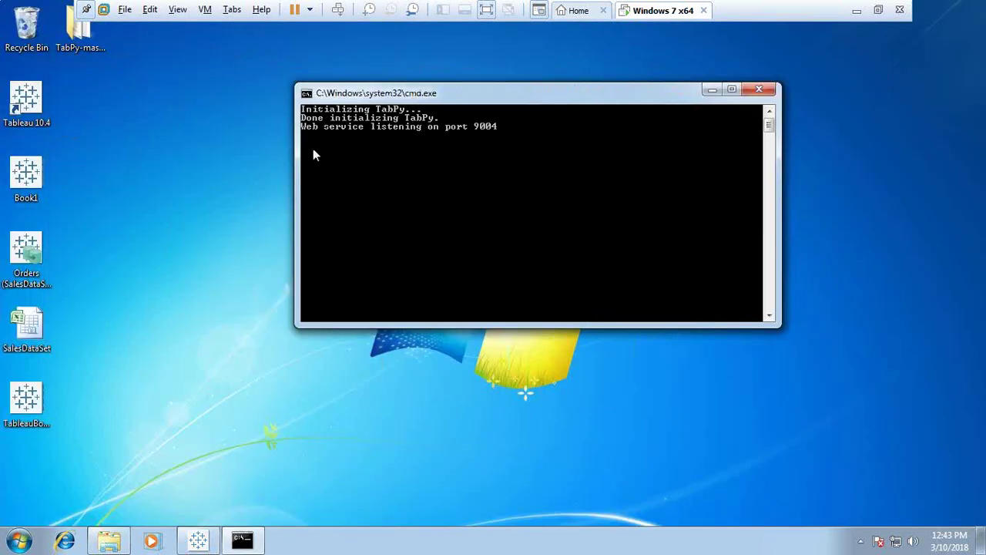
click(199, 541)
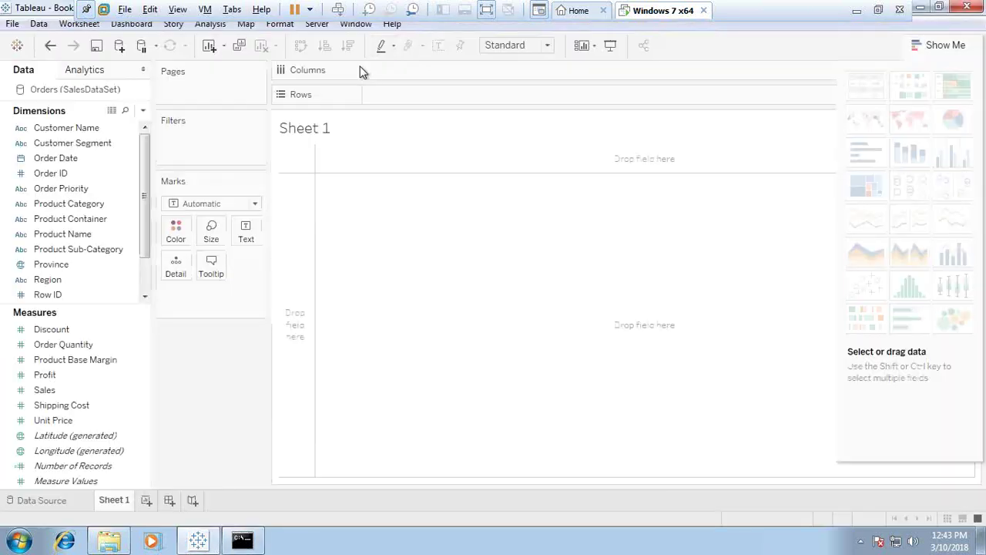
Step: Retest the localhost port 9004 external service connection successfully and save it
click(391, 24)
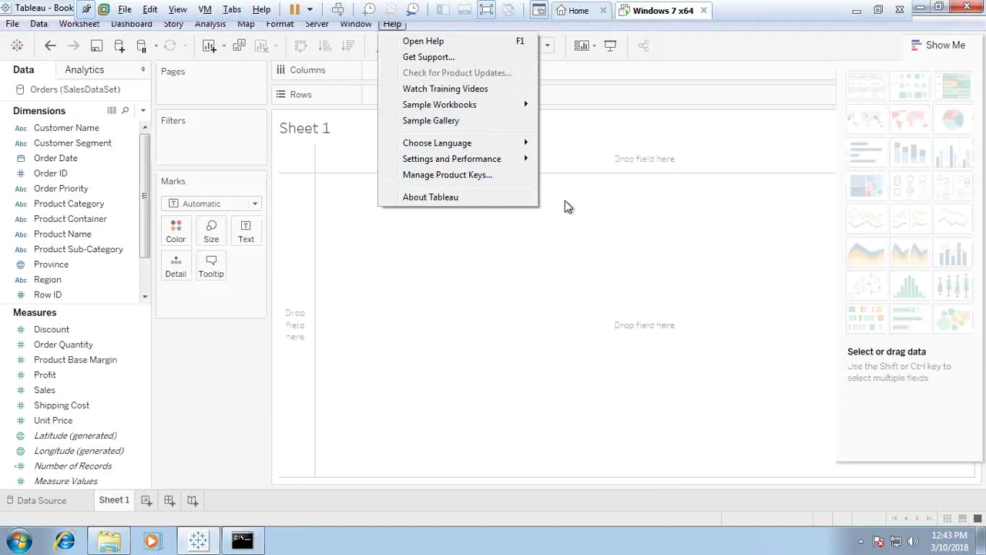
mouse_move(524, 162)
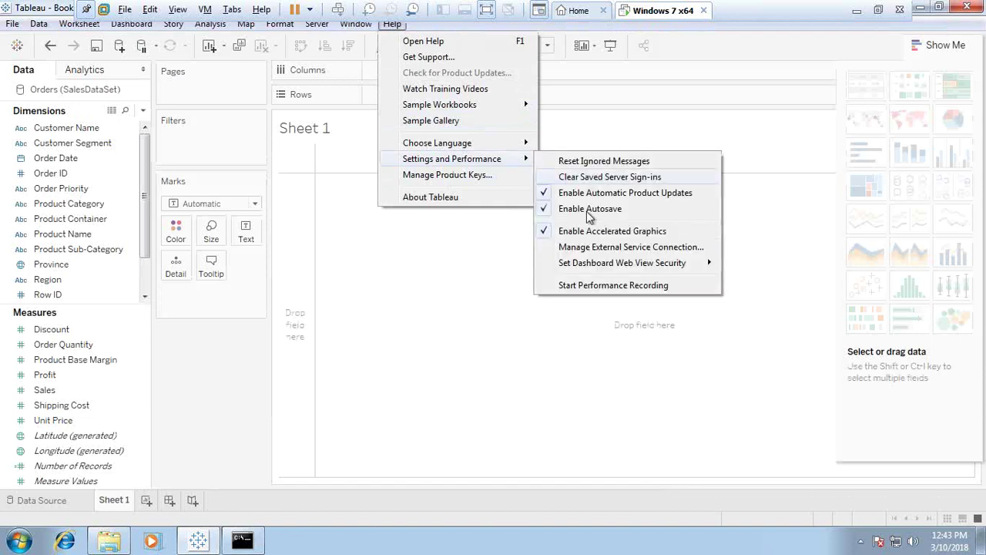
click(595, 248)
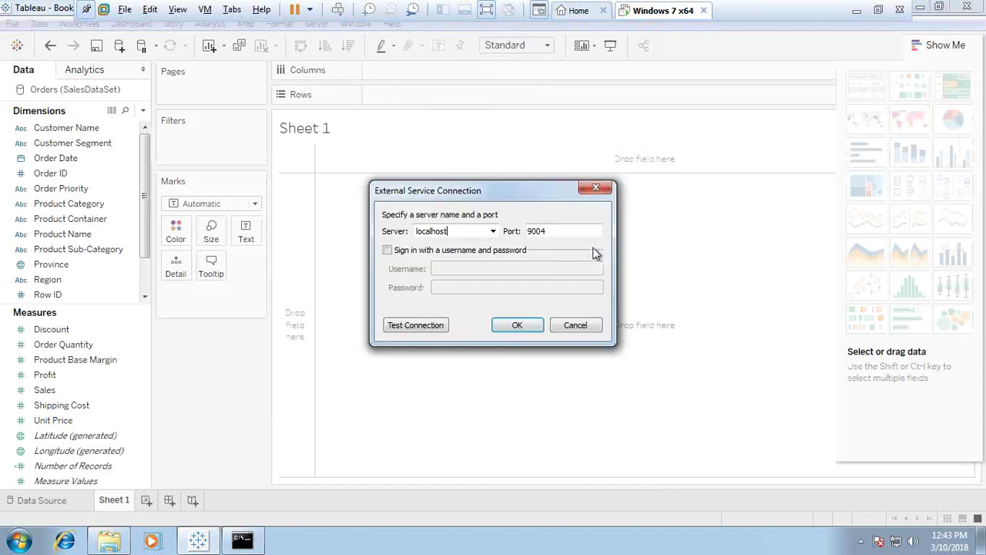
click(410, 326)
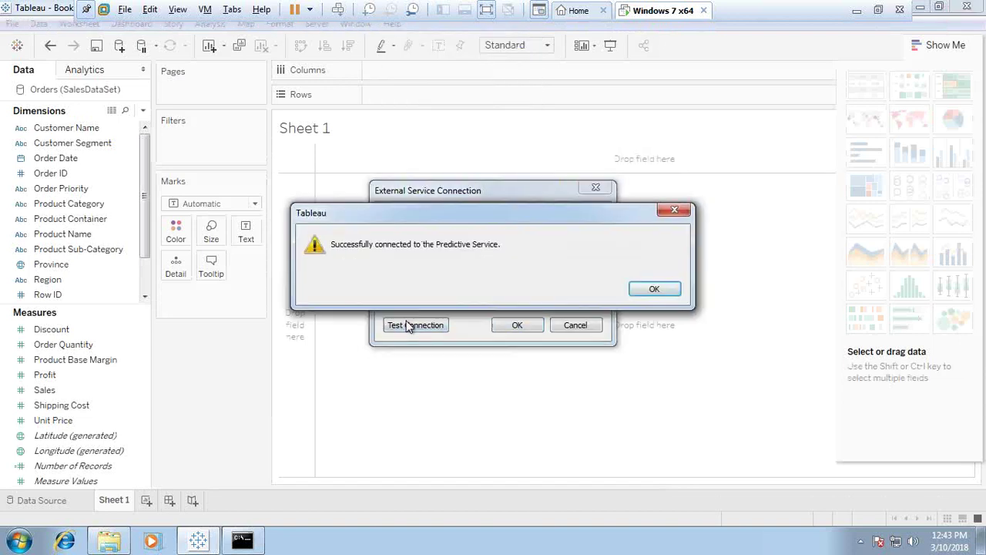
click(656, 289)
click(516, 326)
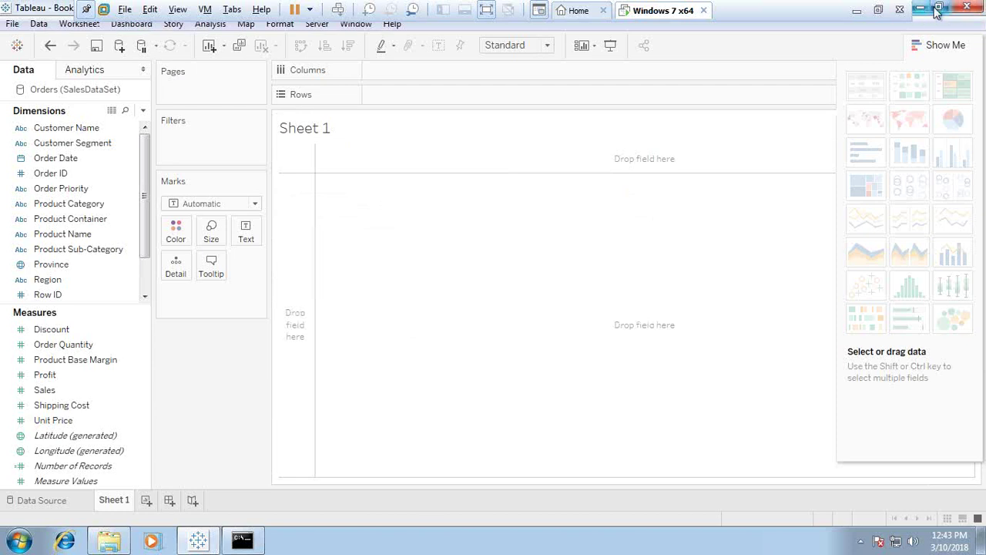
click(878, 10)
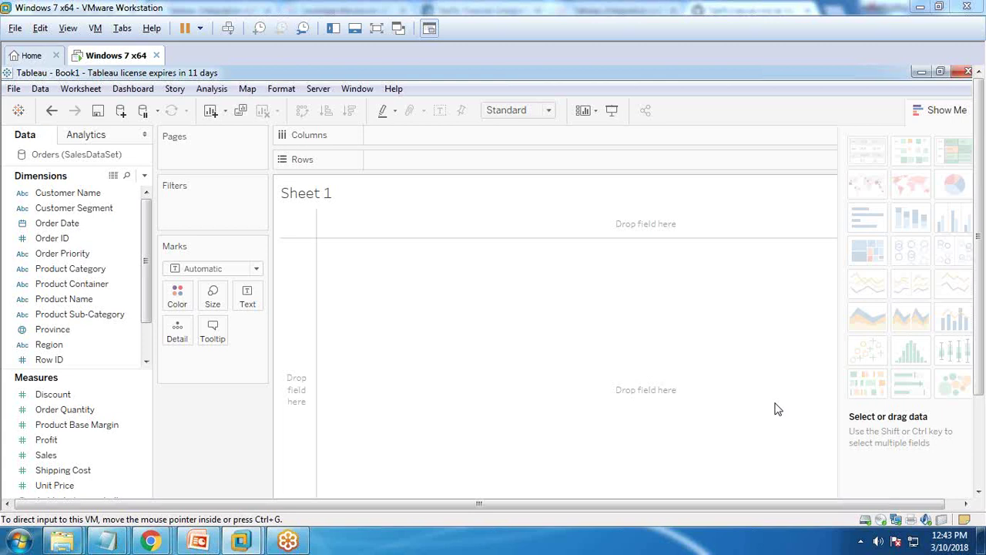
click(377, 28)
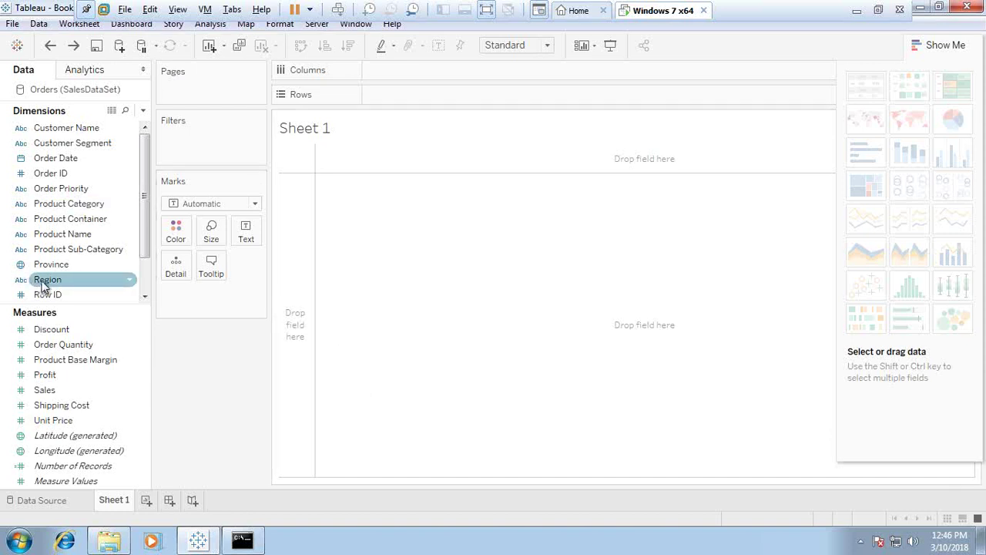
drag(44, 282, 377, 104)
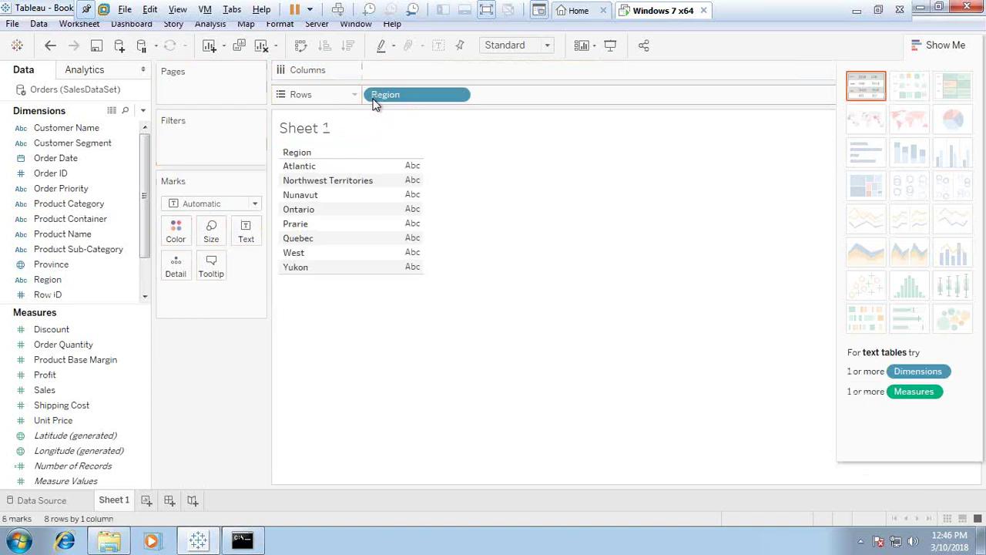
drag(47, 375, 404, 201)
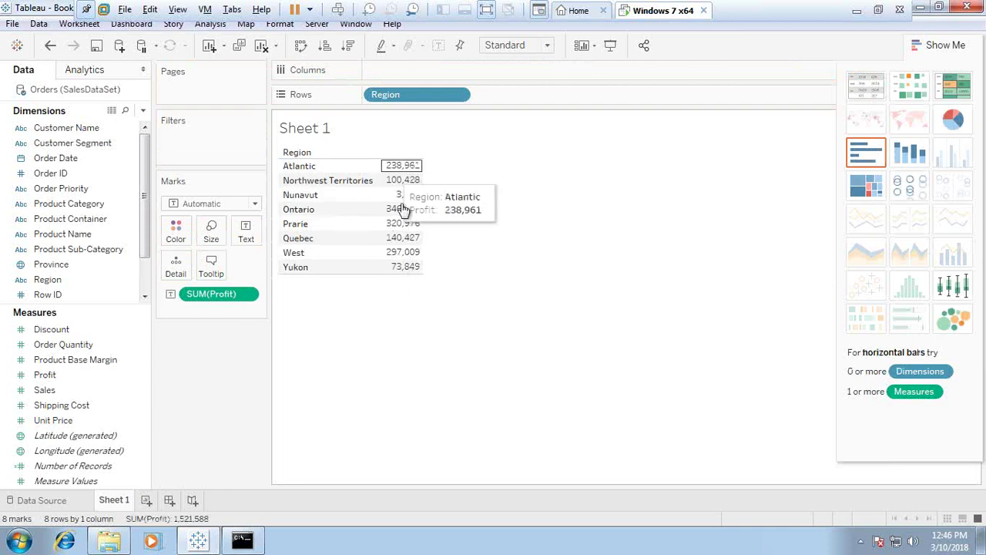
click(50, 46)
click(50, 47)
click(48, 45)
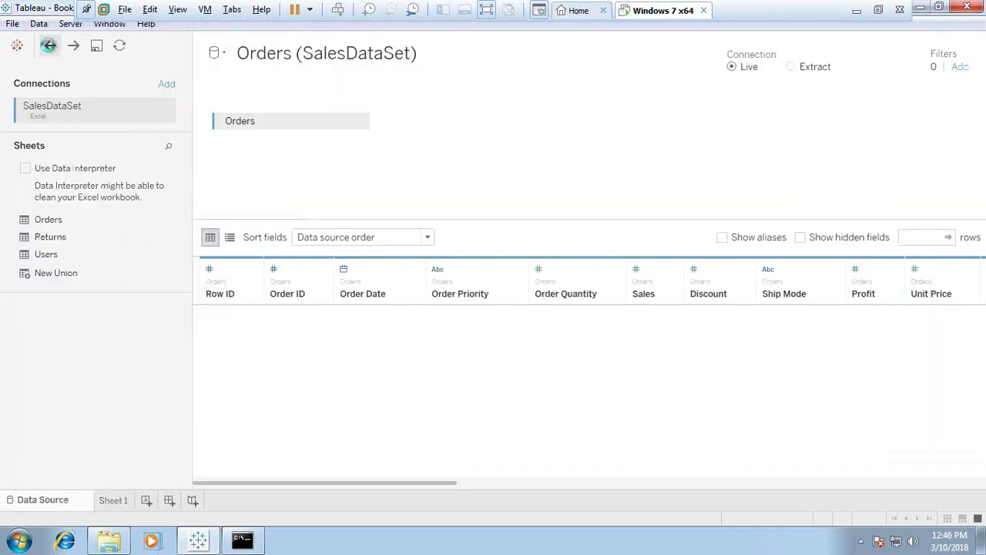
click(113, 501)
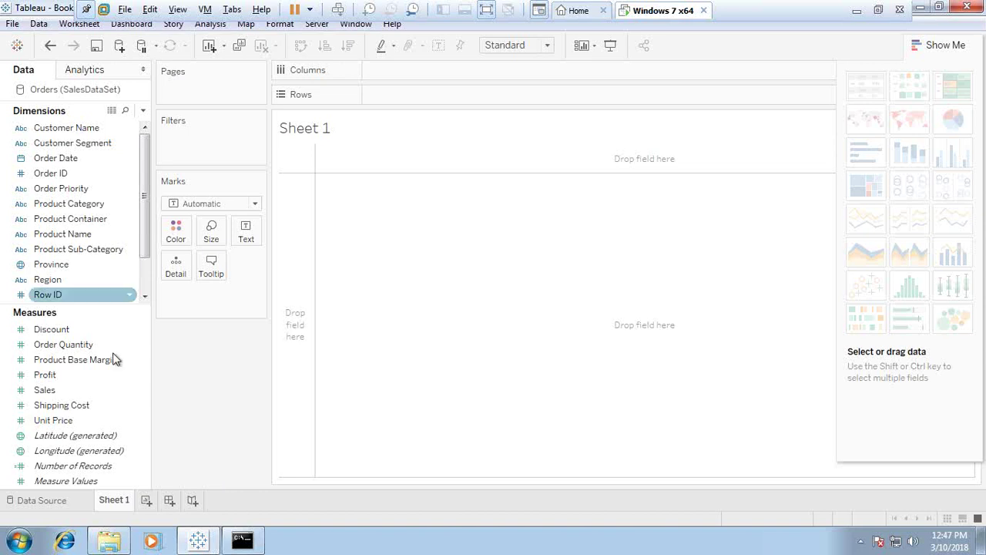
Step: Create a calculated field from the data pane menu and name it ProfitCalculatedField
click(143, 111)
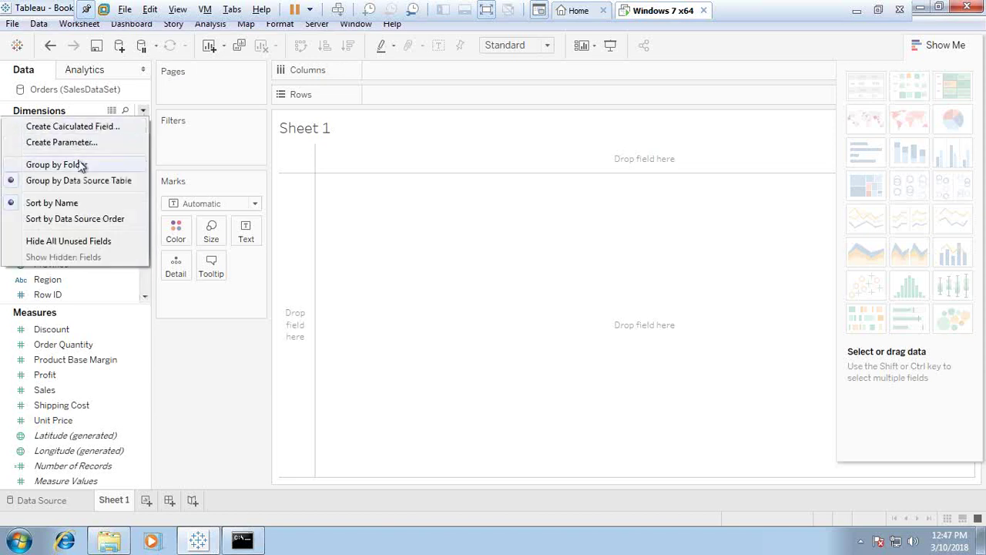
key(Escape)
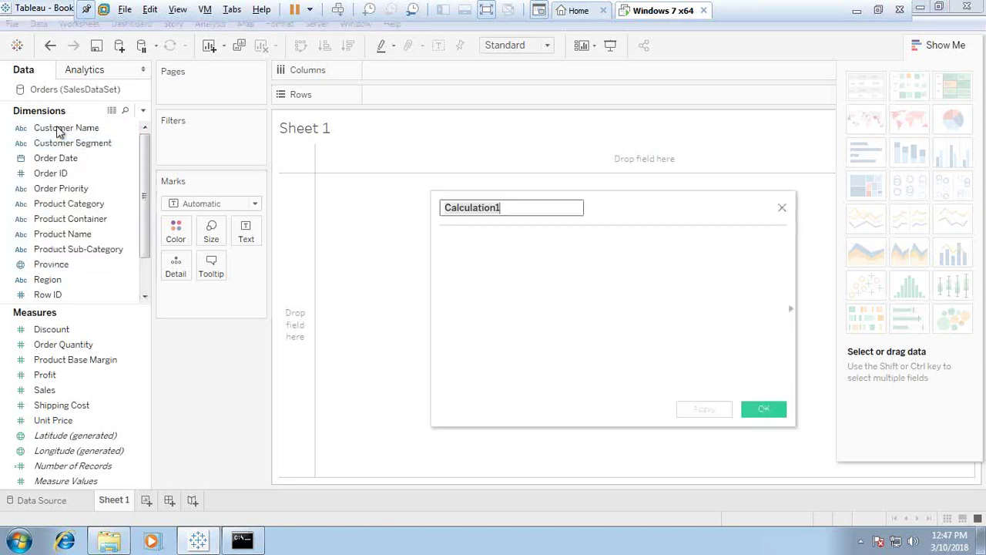
key(BackSpace)
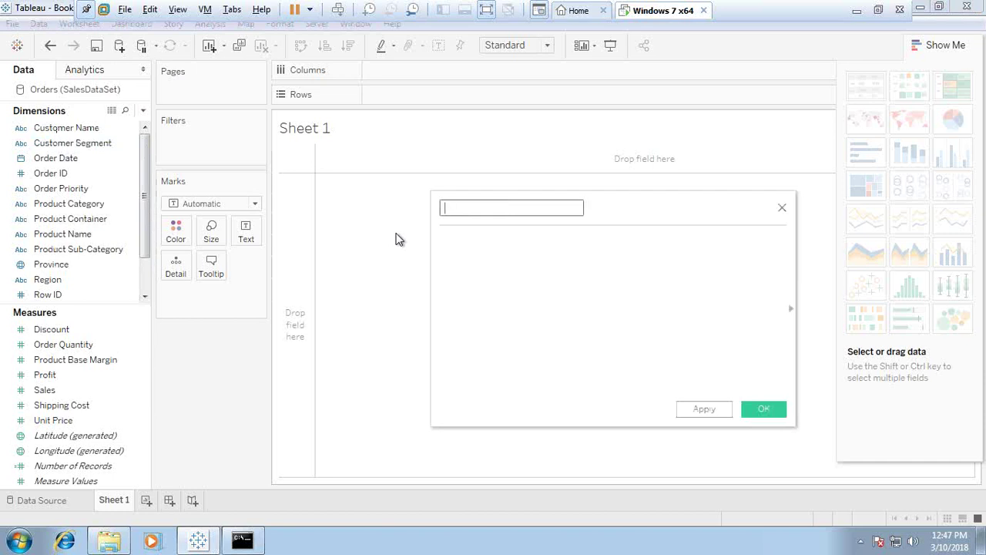
text(ProfitCalculatedFi)
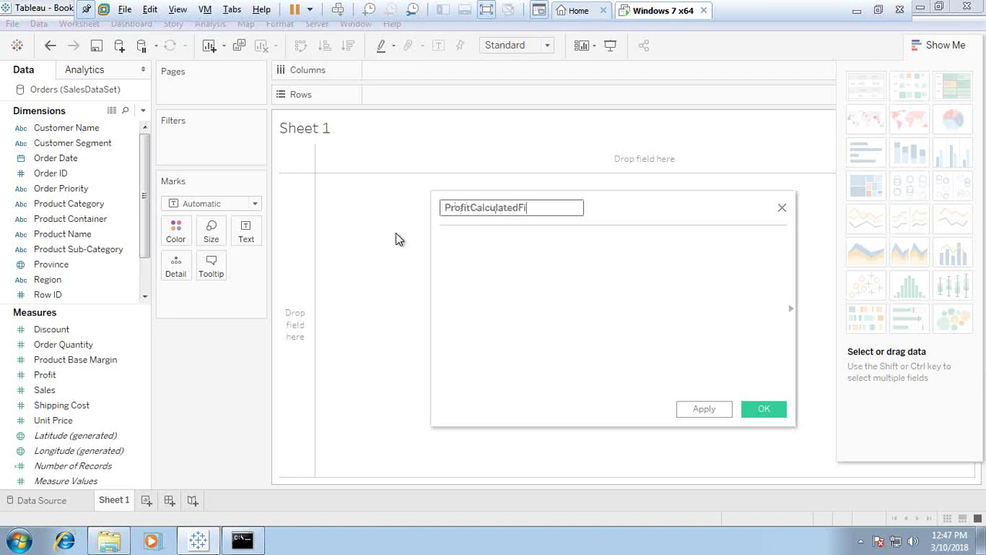
text(eld)
click(532, 296)
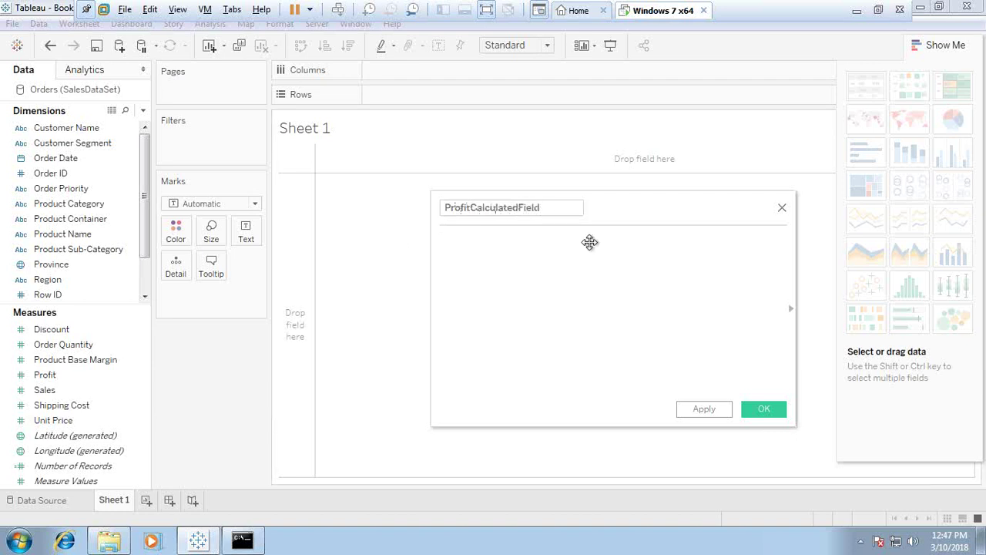
drag(598, 213, 454, 192)
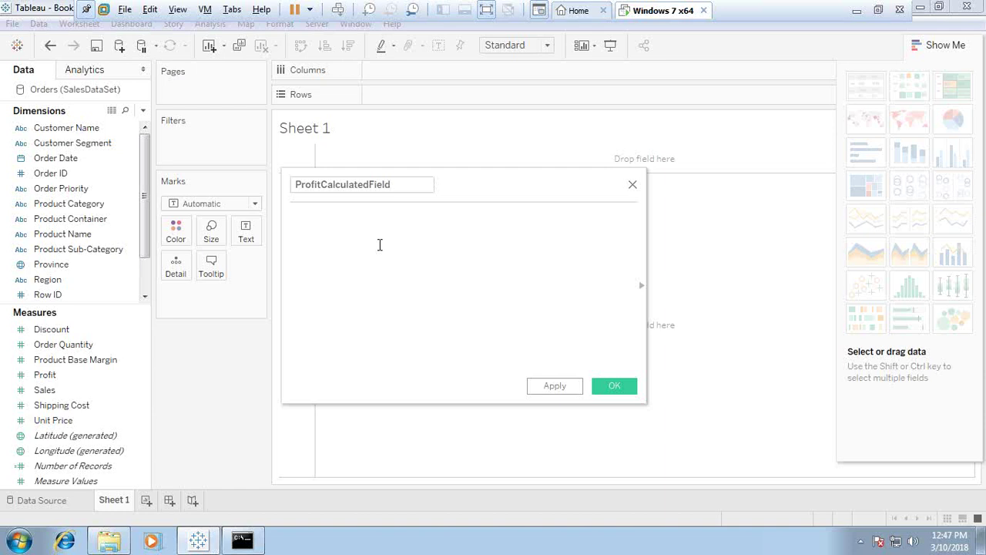
Step: Insert the SCRIPT_BOOL function and open its script string on a new line
text(scr)
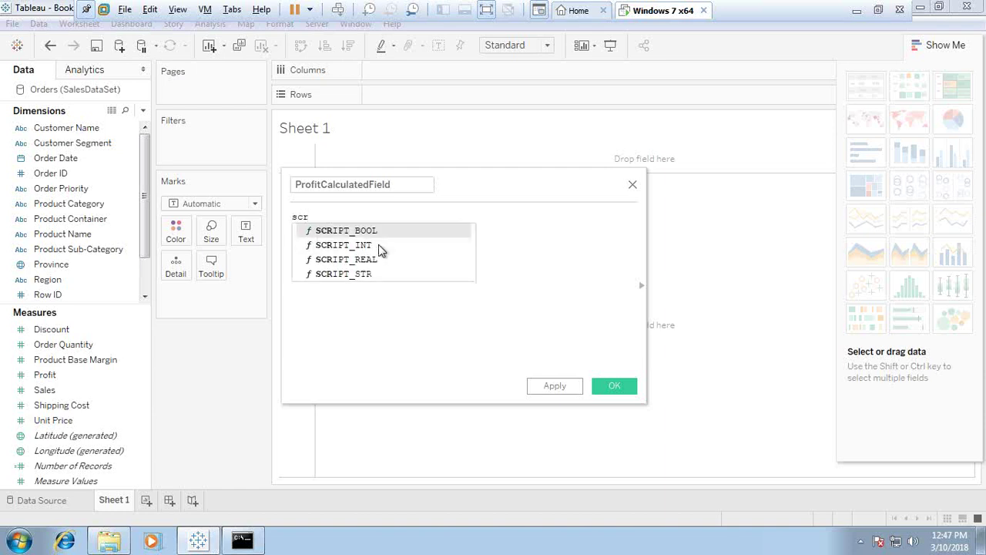
click(359, 231)
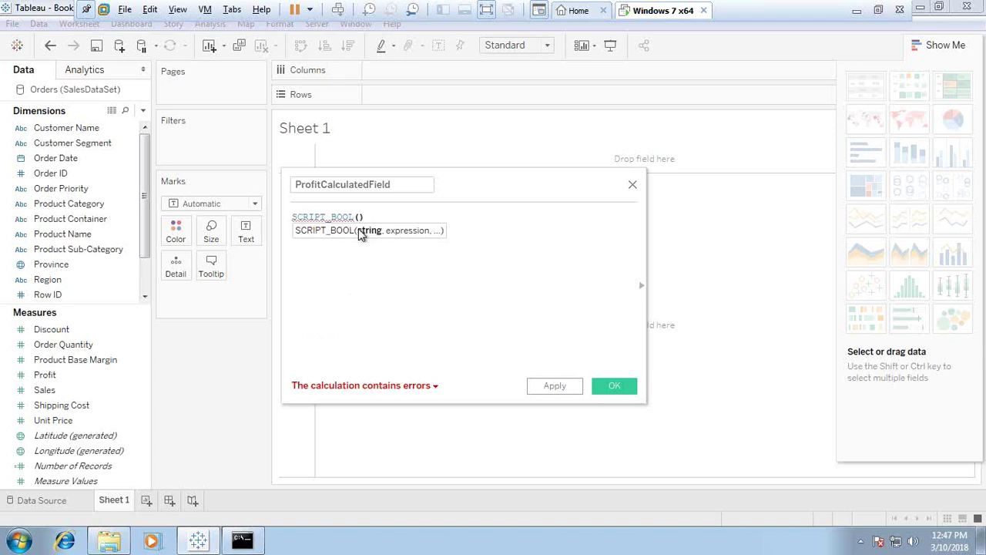
text("",)
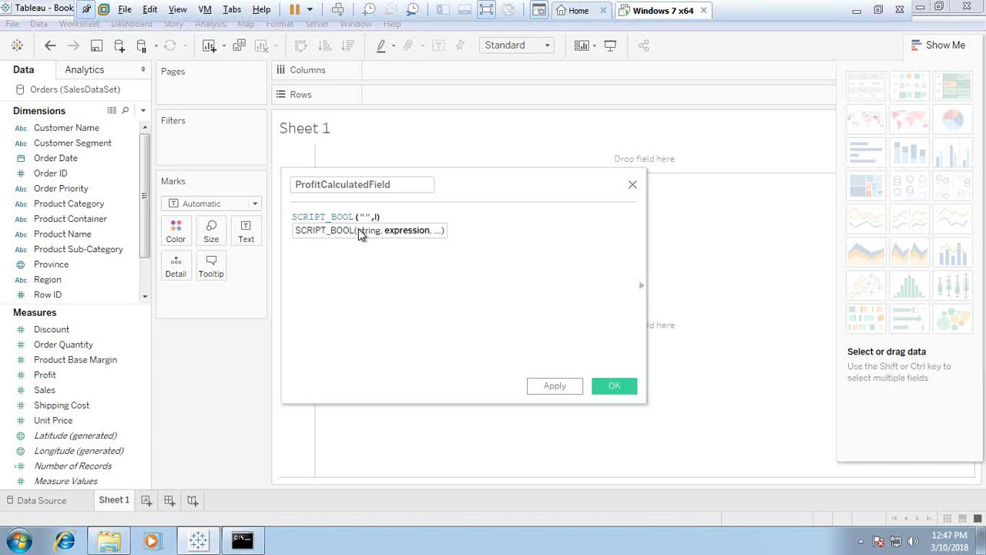
text(SUM()
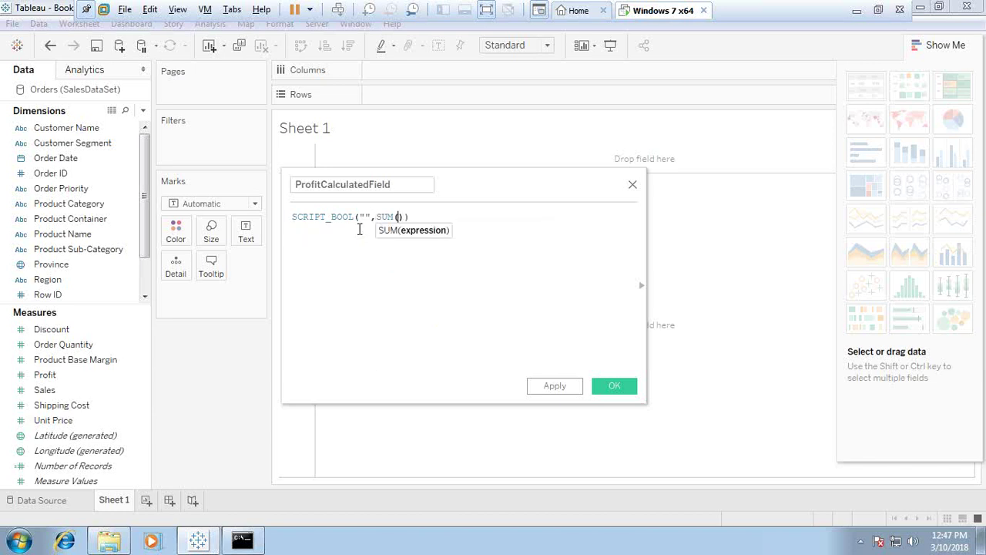
key(BackSpace)
key(BackSpace)
key(BackSpace)
key(BackSpace)
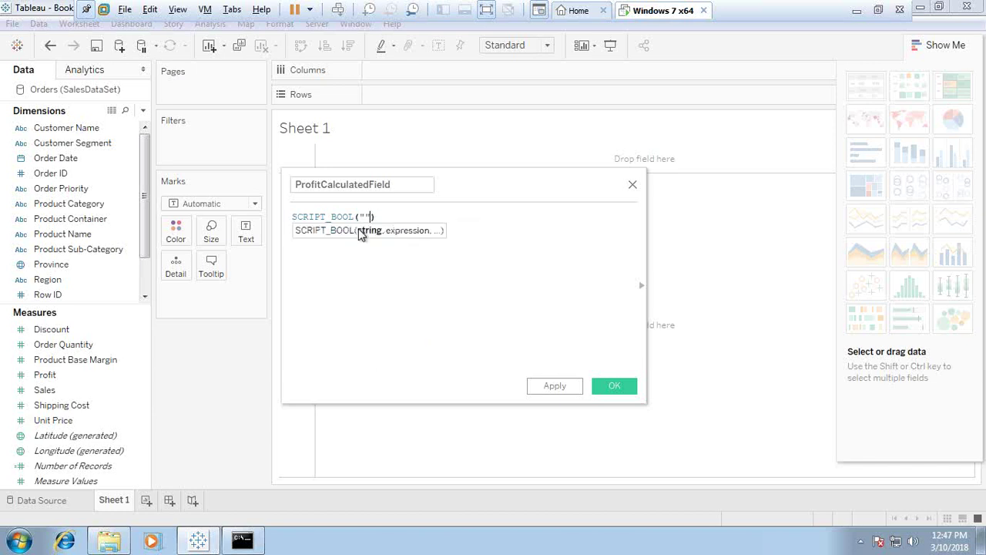
key(BackSpace)
key(BackSpace)
key(Return)
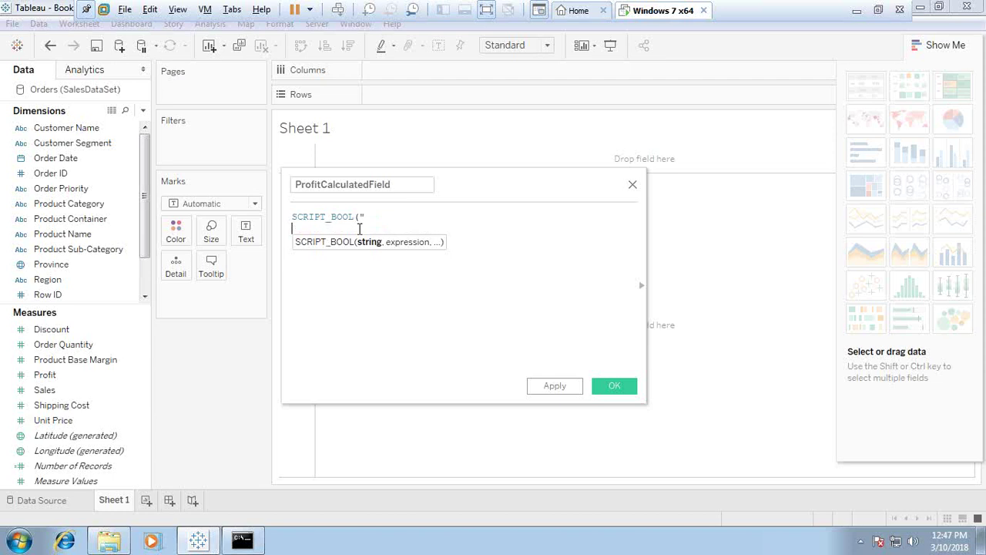
Step: Write the Python script: lst=[], for i in arg1:, lst.append(i>4000), return lst
text(-)
text(et)
text(=[])
key(Return)
text(for )
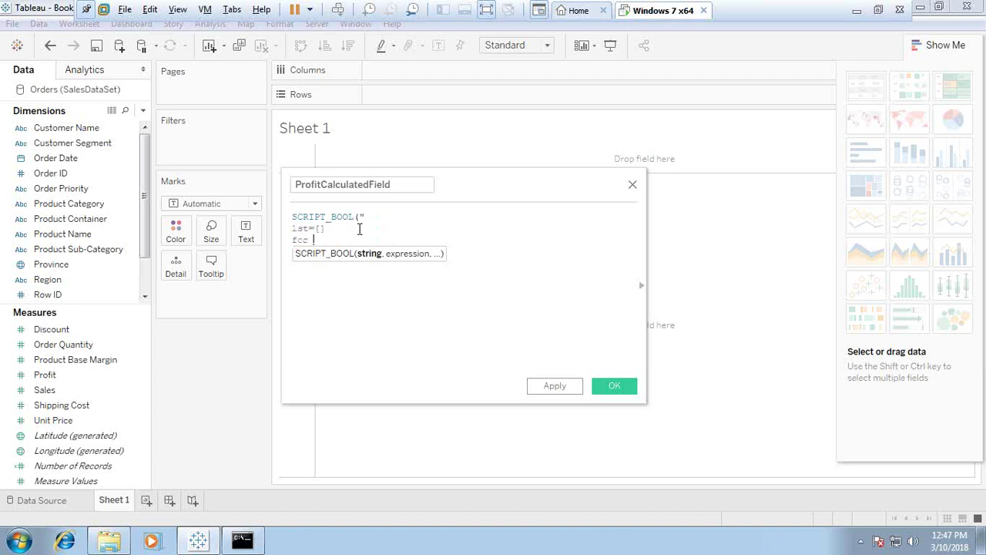
text(i in )
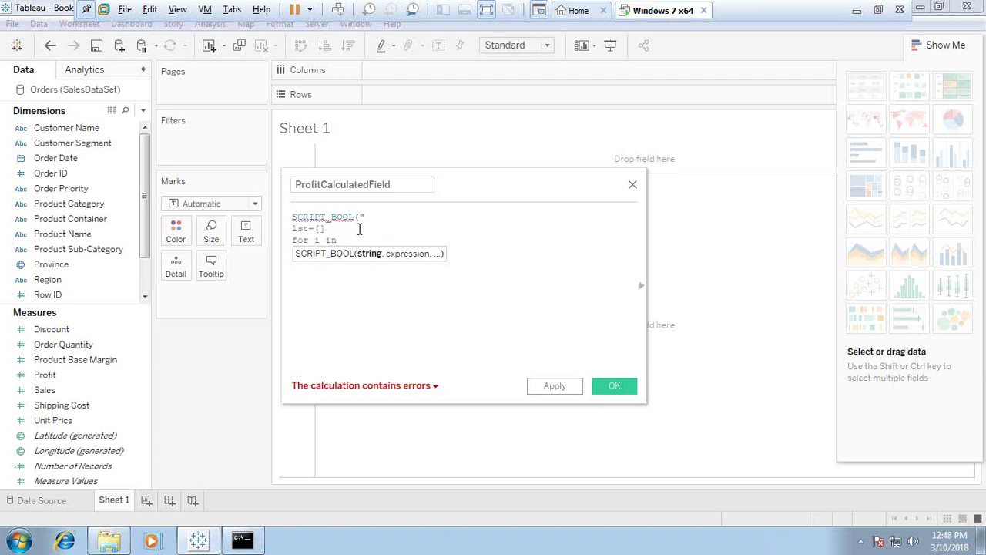
text(arg)
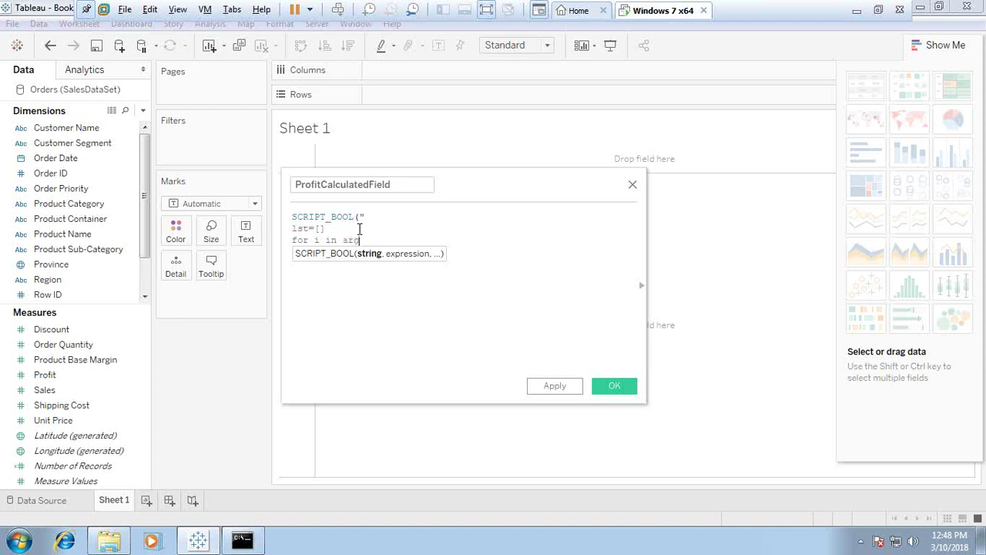
text(1:)
key(Return)
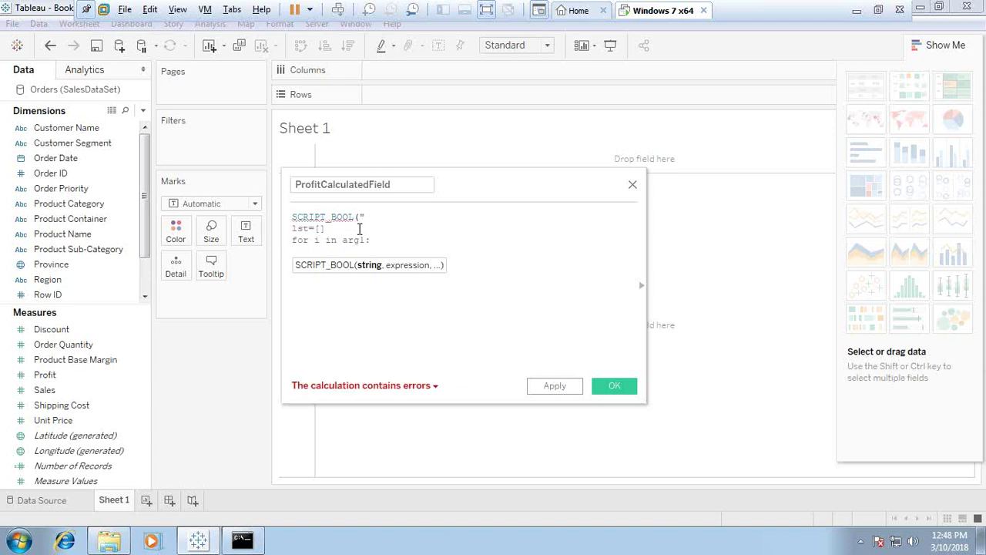
text(lst.)
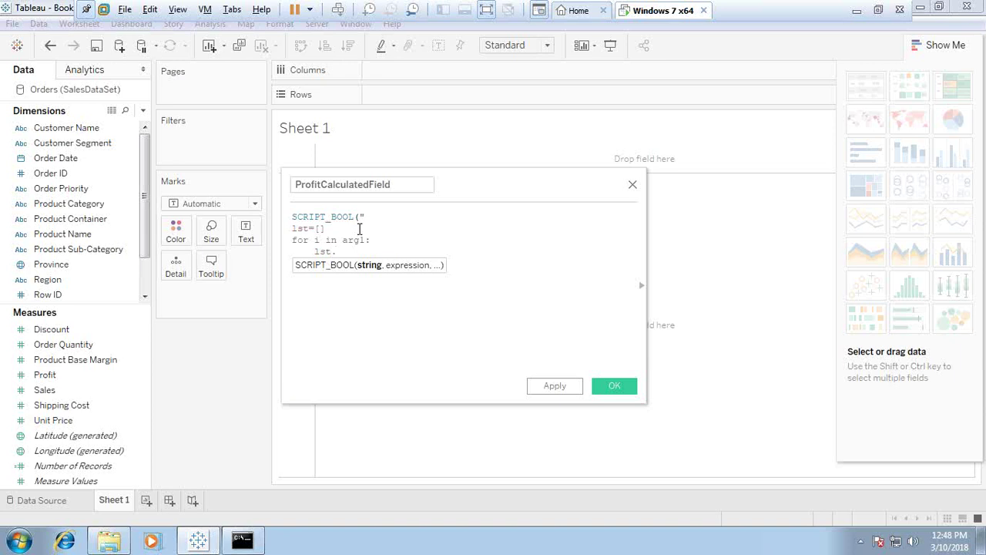
text(append(i>4000))
key(Return)
key(Return)
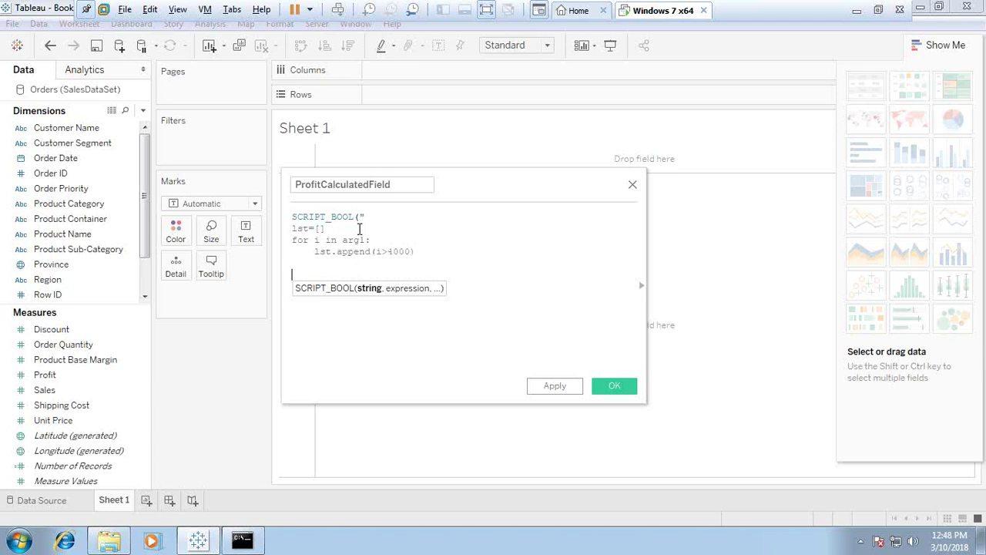
text(return 1)
text(st"))
Step: Add SUM([Profit]) as the script's argument after the closing quote
key(Right)
text(,sum)
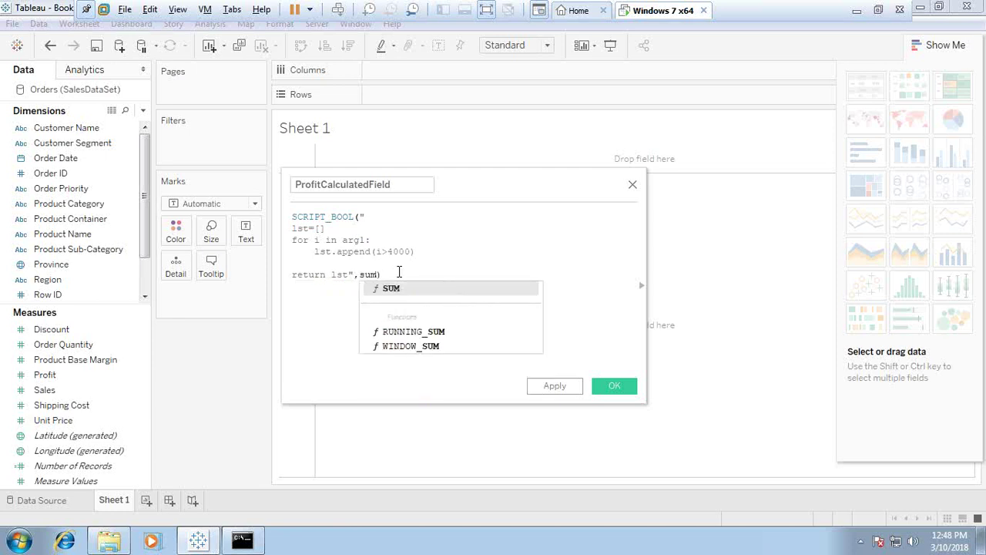
text((prof)
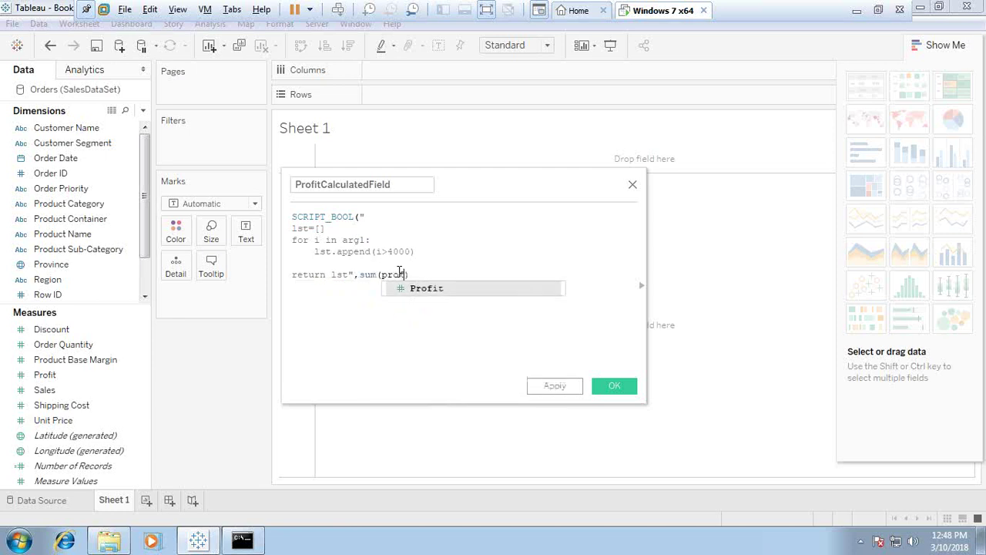
key(Return)
text(,)
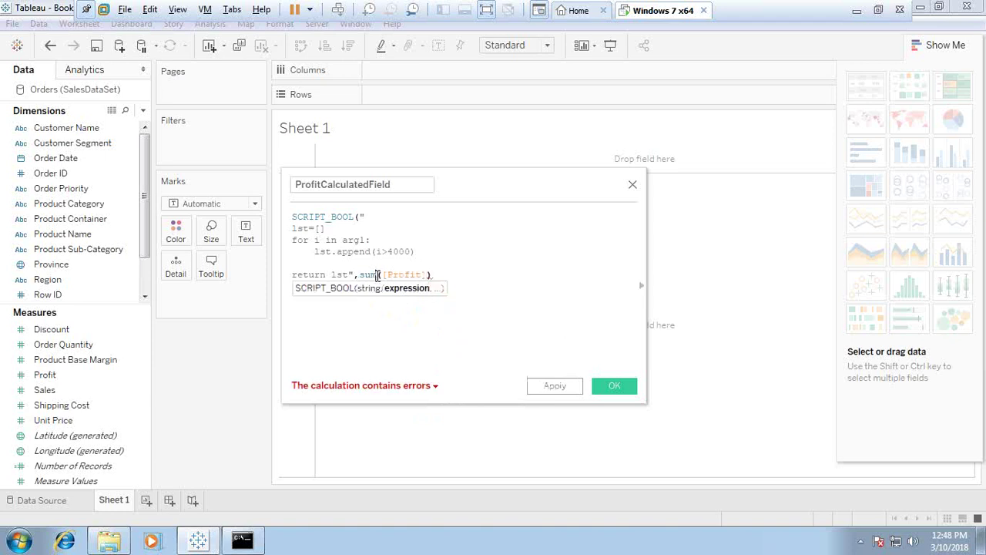
key(BackSpace)
click(376, 275)
key(BackSpace)
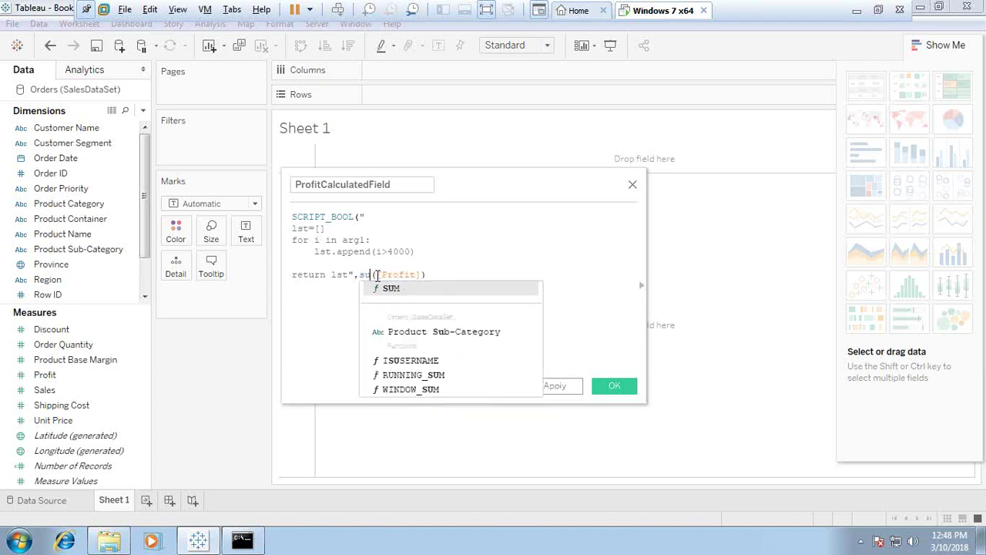
click(395, 293)
Step: Replace the stray comma with a closing parenthesis to make the calculation valid, and save it
click(482, 275)
text(,)
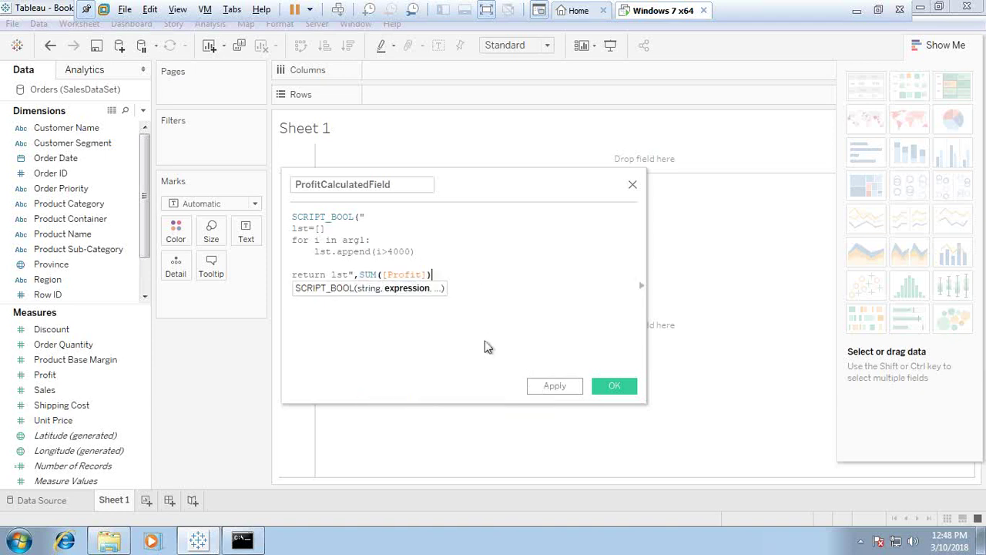
click(405, 387)
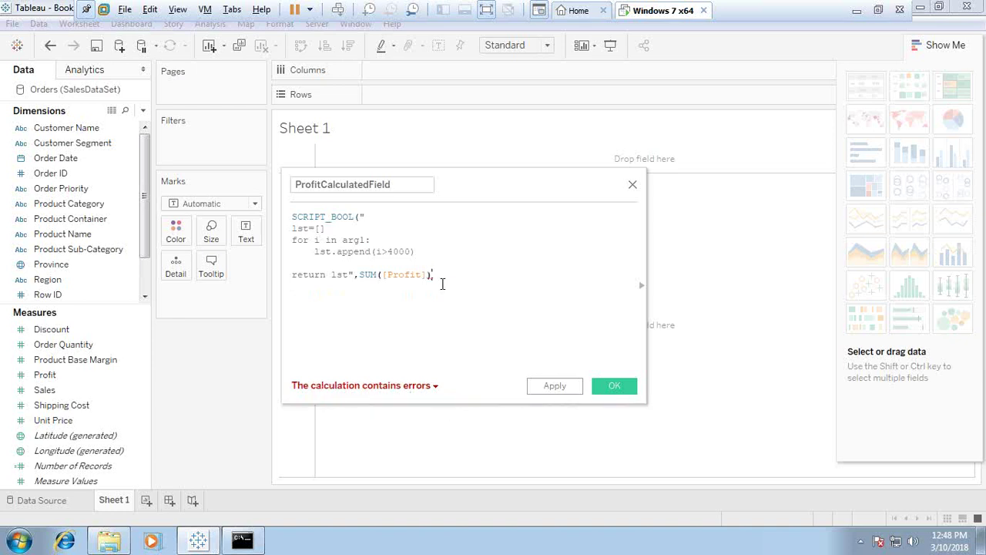
key(BackSpace)
text())
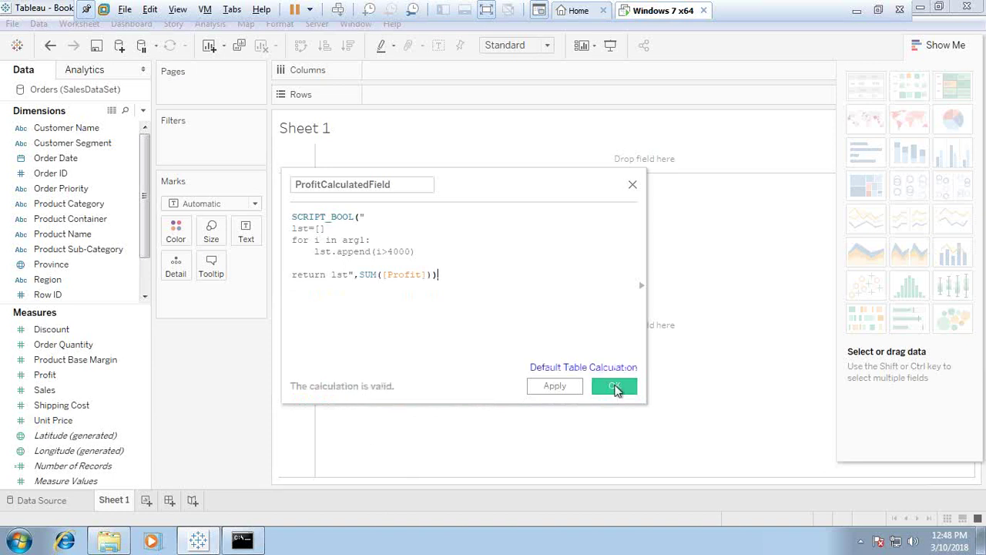
click(614, 387)
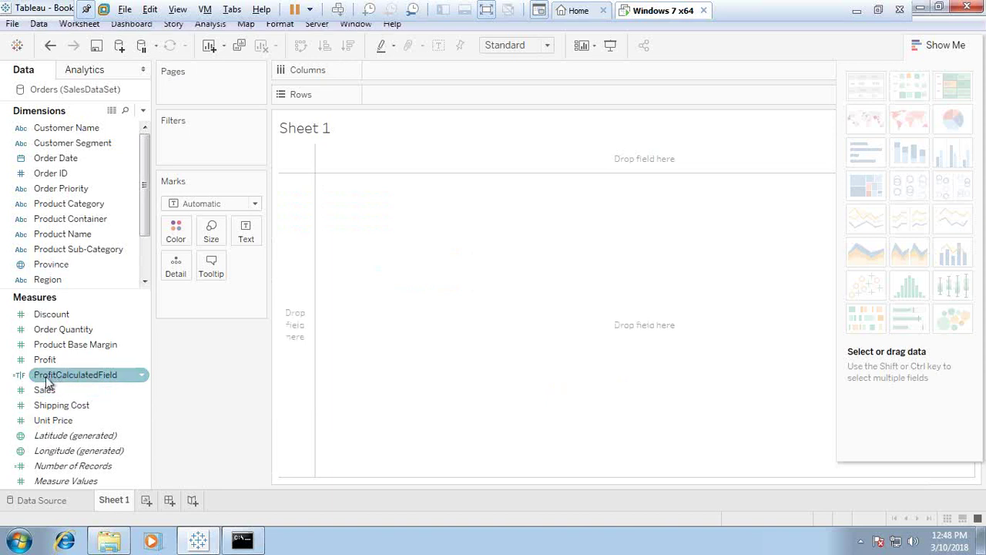
Step: Put Region on Rows and ProfitCalculatedField on Color, then inspect and dismiss the arg1 NameError
drag(53, 280, 381, 97)
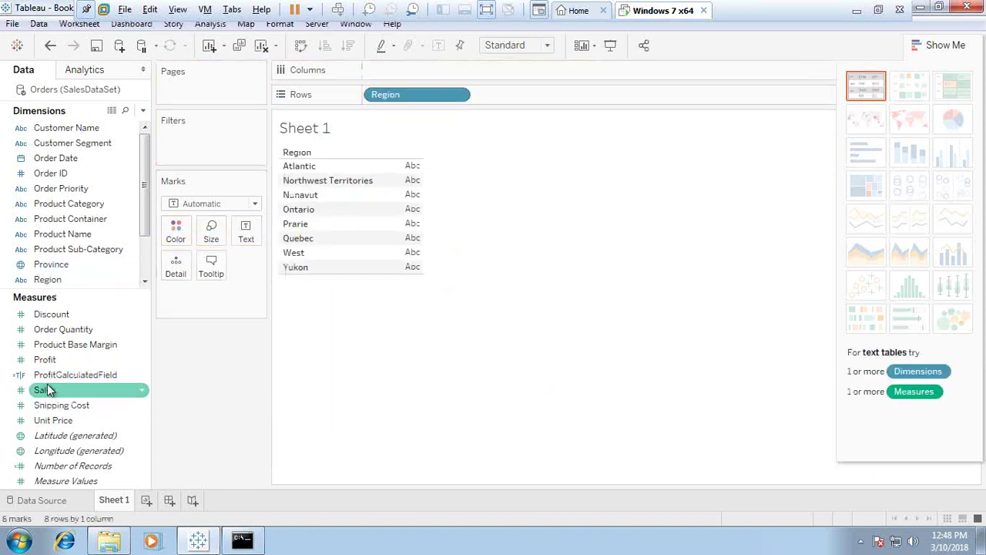
drag(47, 376, 403, 260)
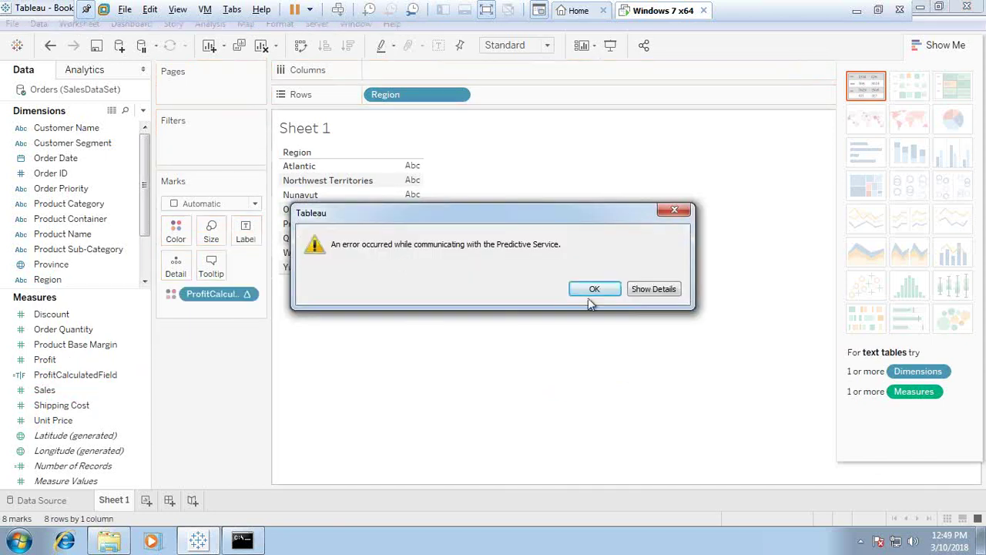
click(653, 289)
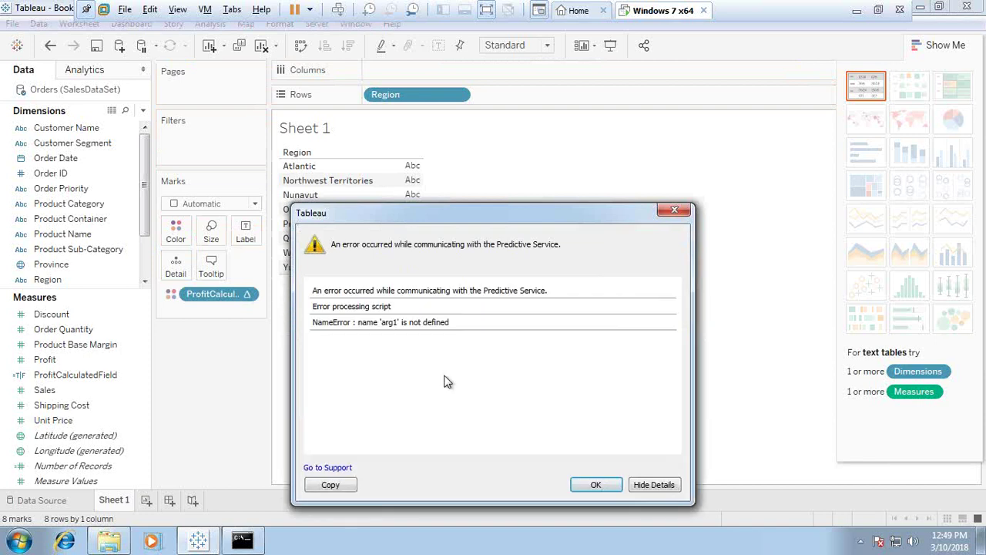
click(592, 482)
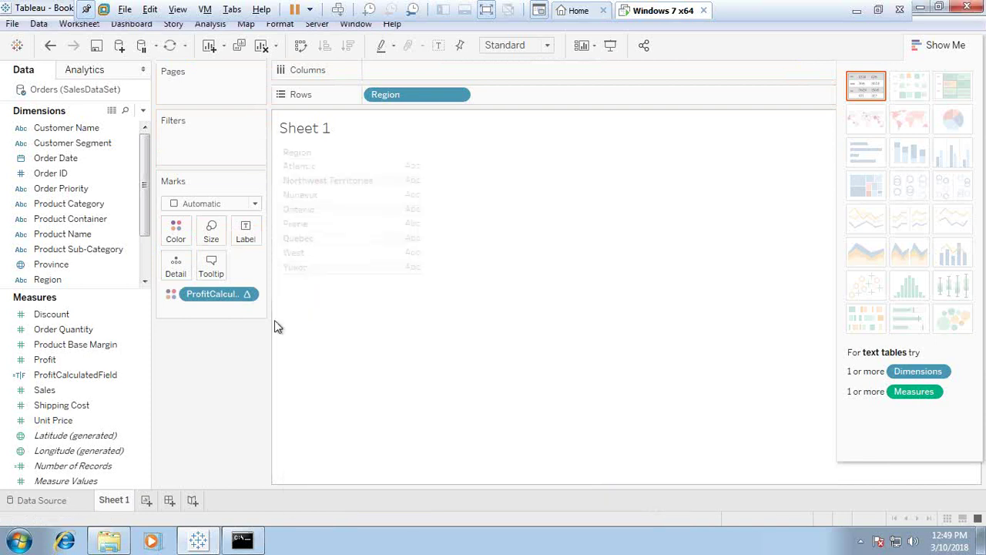
right_click(77, 375)
Step: Change arg1 to _arg1 in the ProfitCalculatedField formula and save it
click(96, 164)
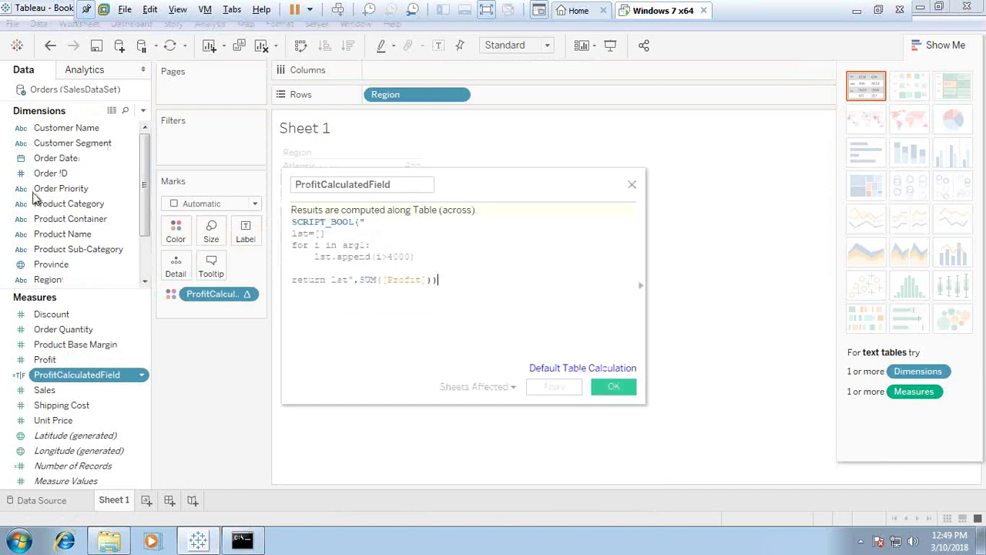
click(344, 245)
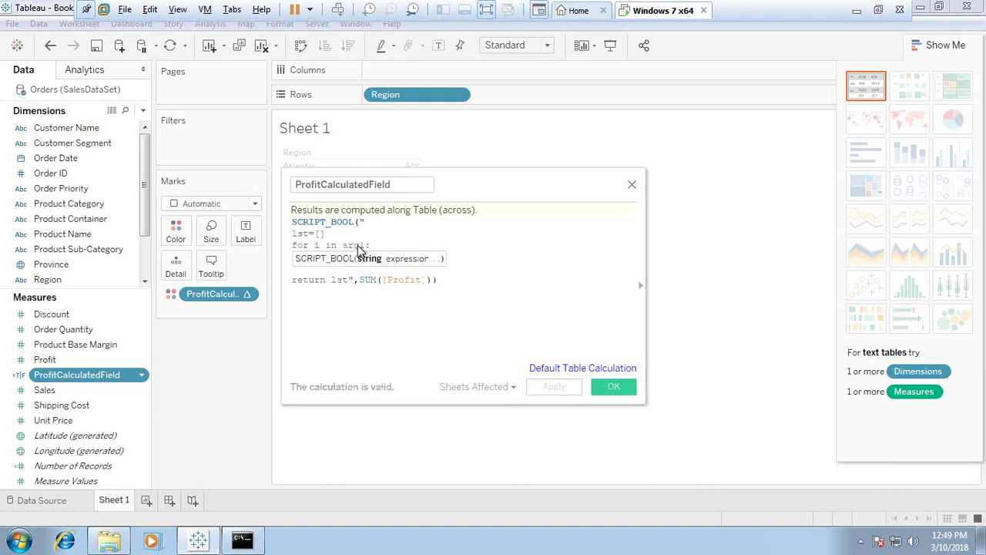
click(416, 335)
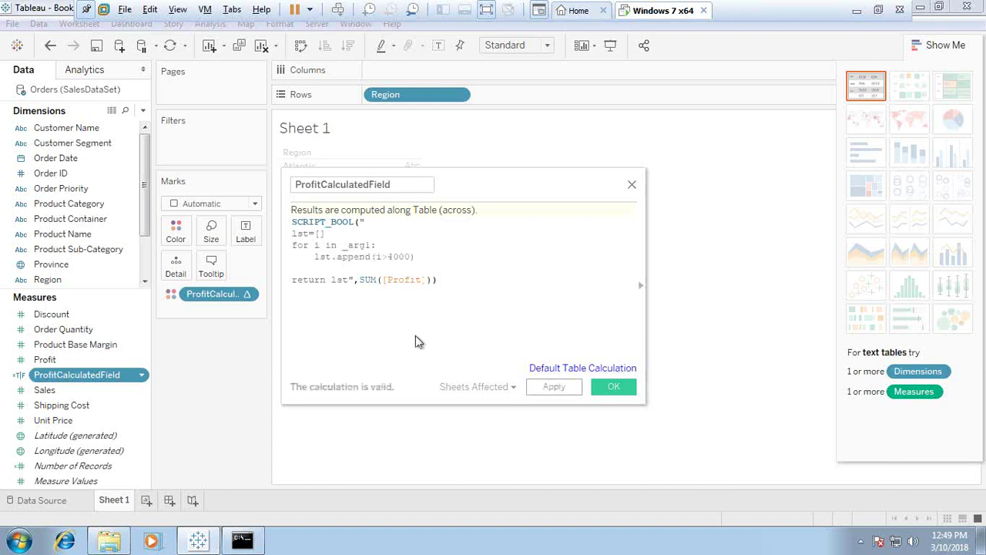
click(616, 389)
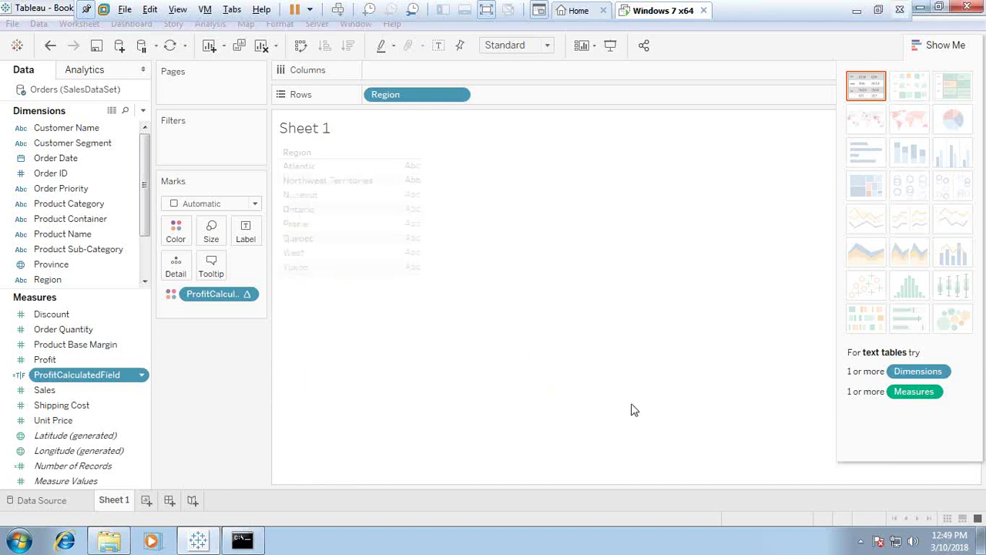
click(879, 11)
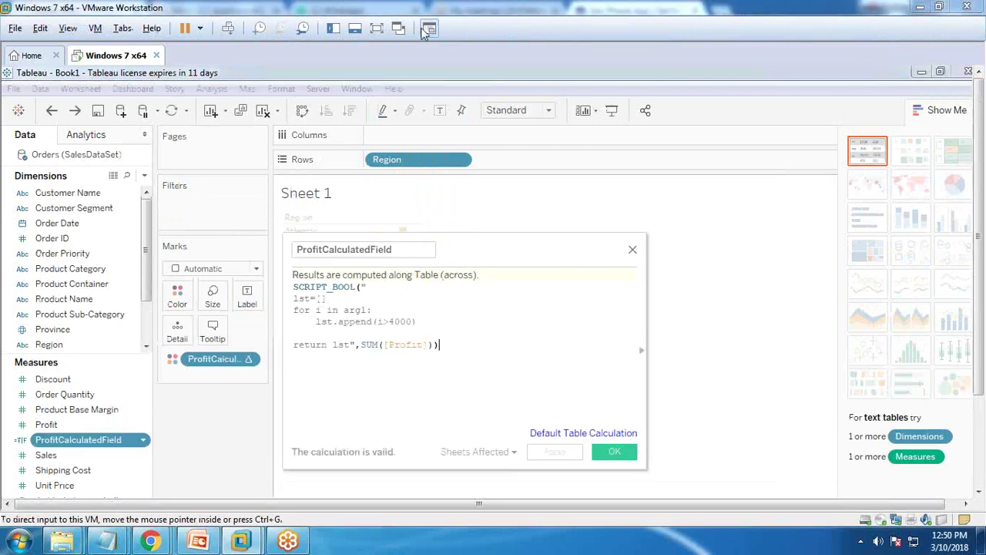
click(378, 28)
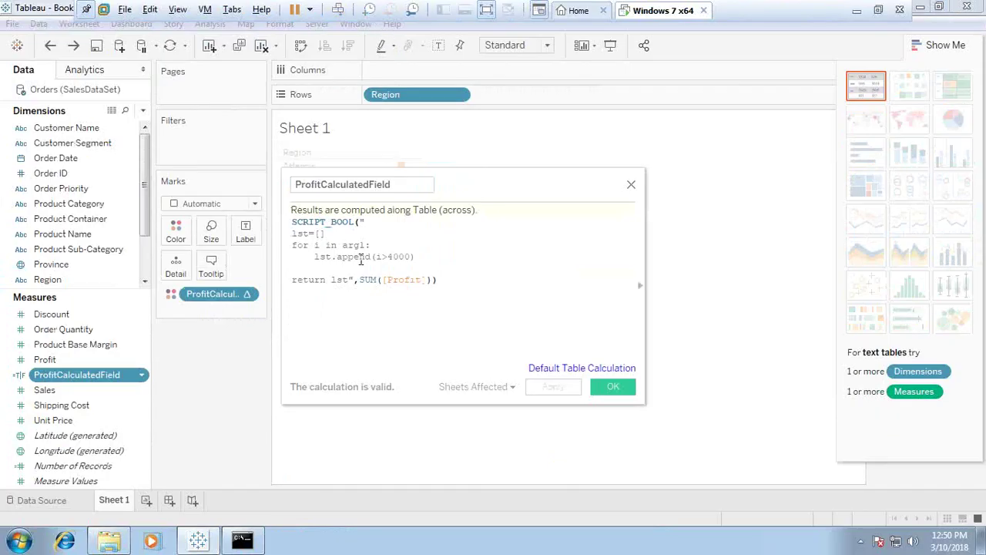
click(343, 245)
text(_)
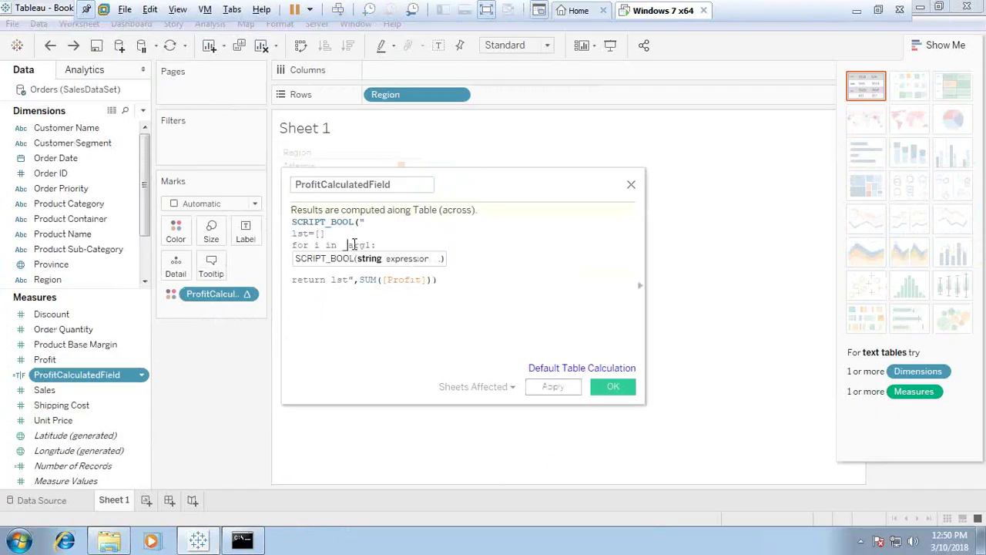
click(616, 388)
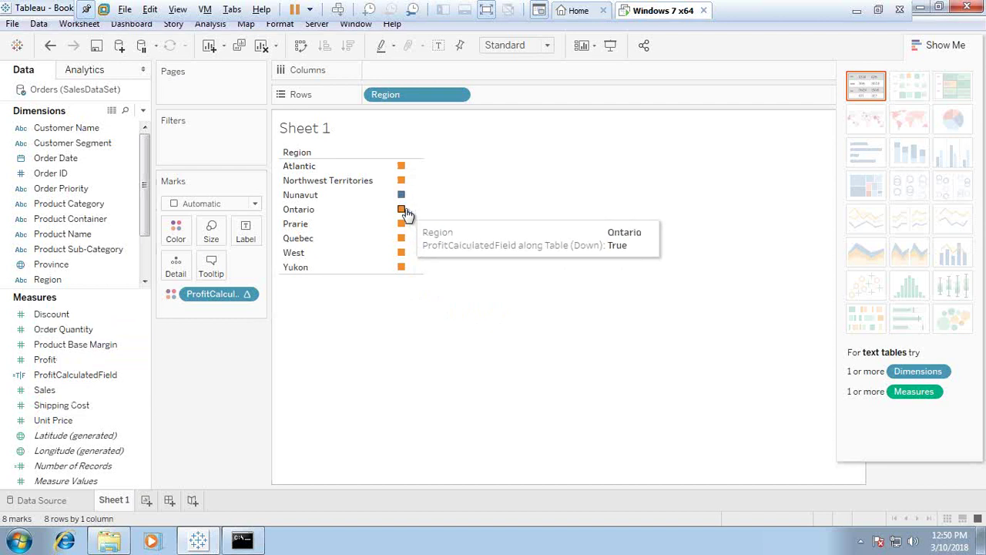
click(175, 229)
Step: In Edit Colors, set True to green and False to red, then apply and confirm
click(228, 279)
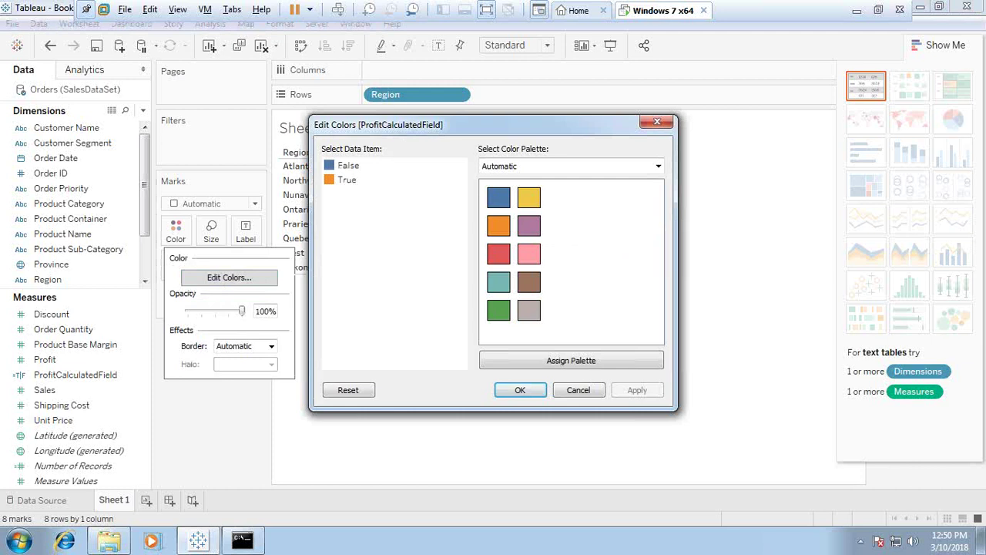
drag(402, 129, 521, 131)
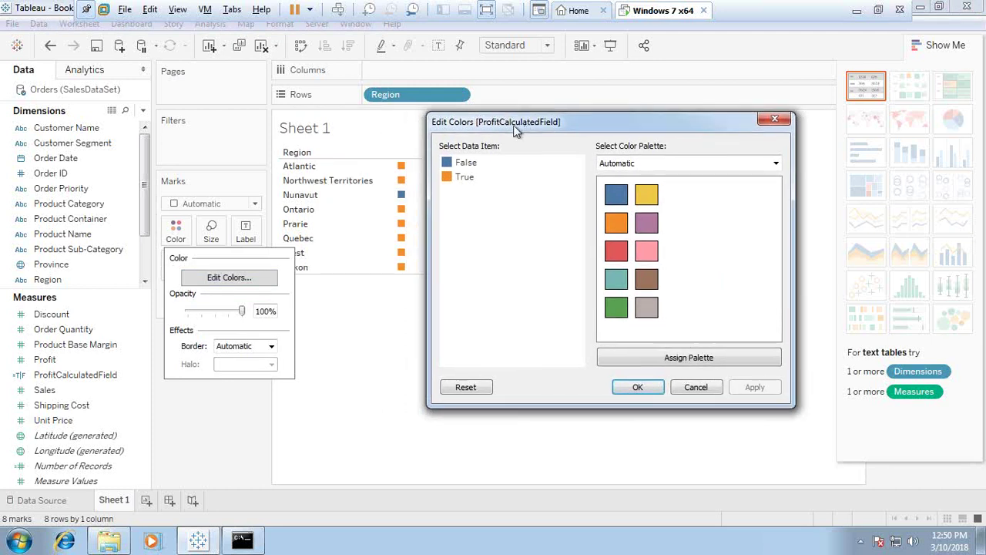
click(465, 179)
click(616, 308)
click(466, 163)
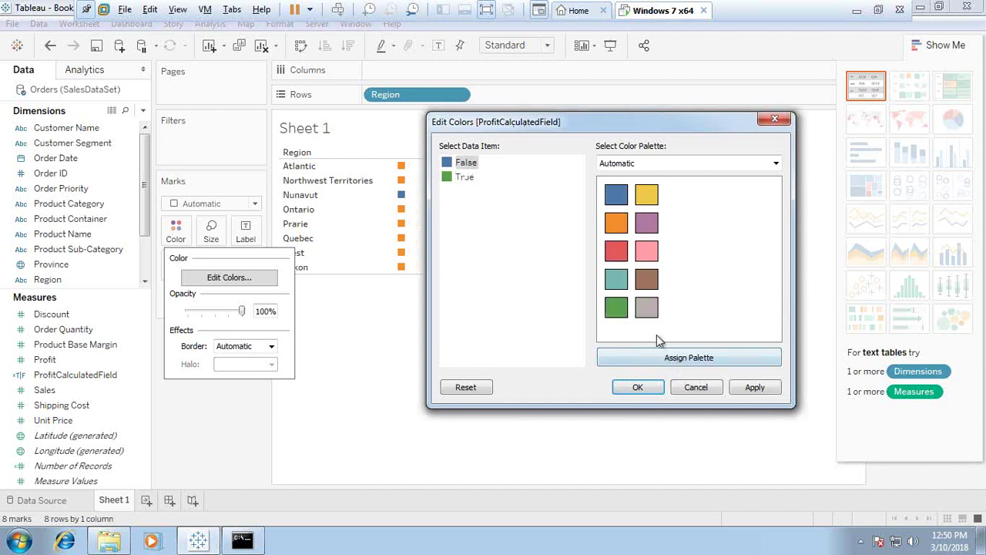
click(650, 167)
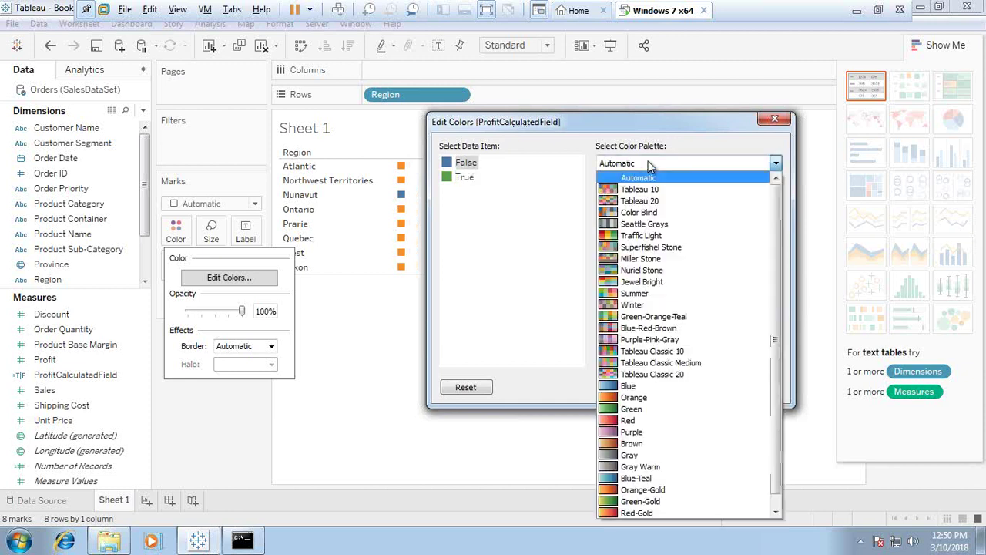
click(529, 232)
click(466, 164)
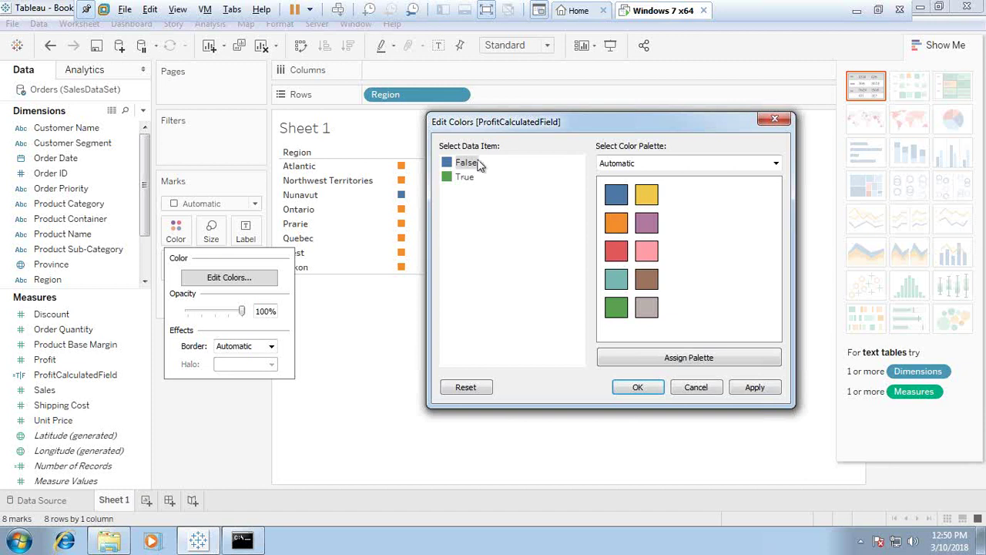
click(618, 253)
click(752, 387)
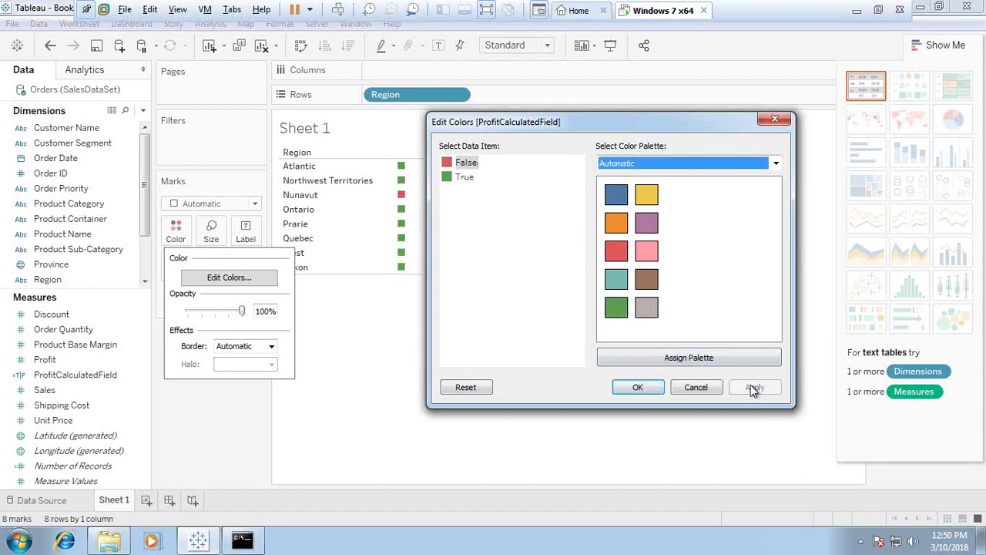
click(638, 388)
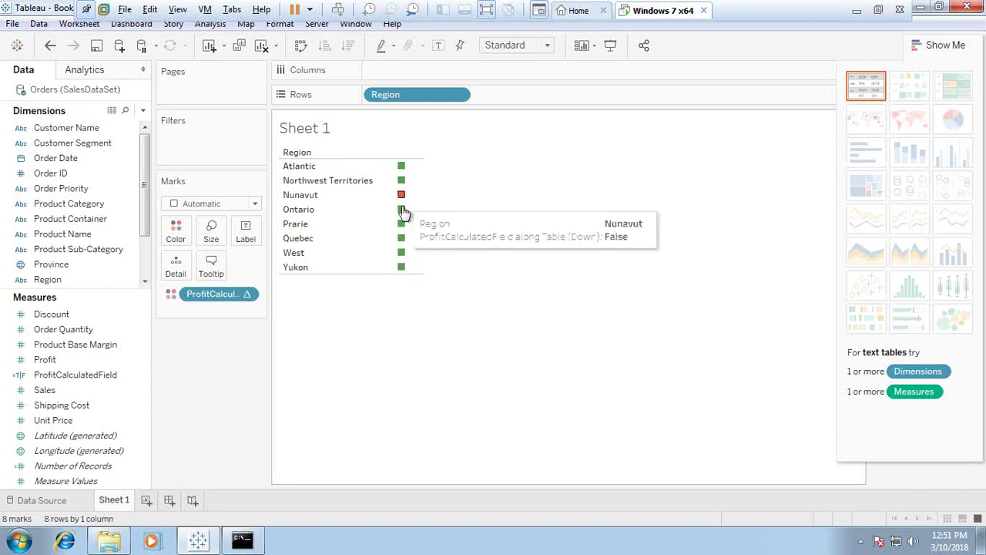
Step: Exit the virtual machine's full-screen view
click(878, 10)
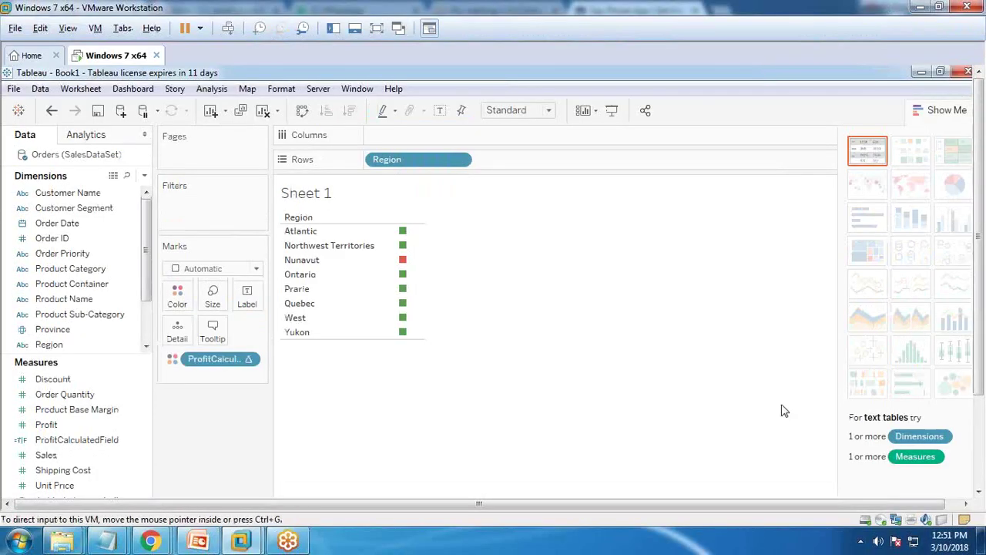